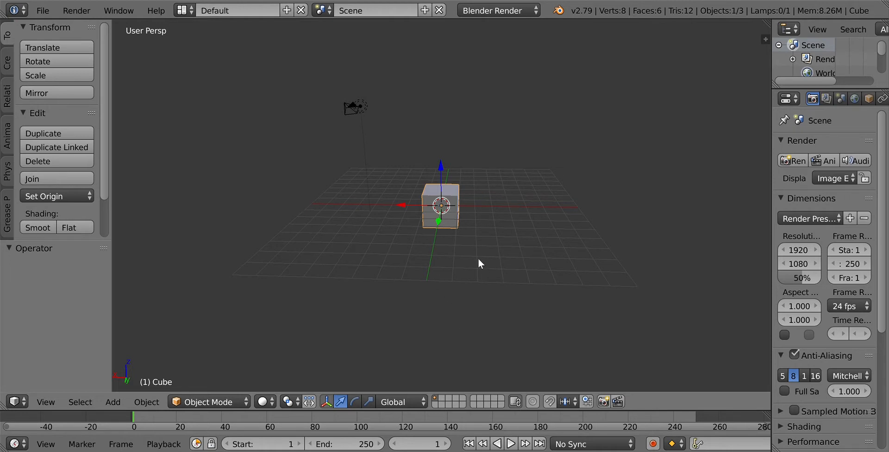
Move the default cube upward along the Z axis, above the grid.
left_click(442, 211)
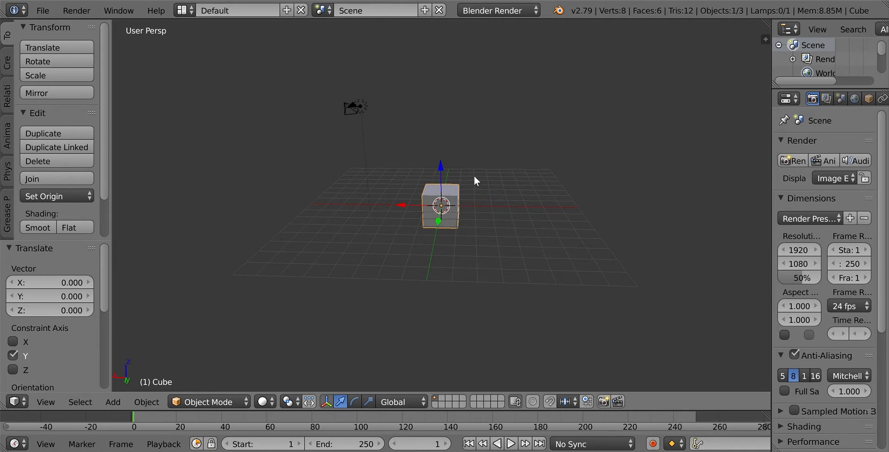
left_click_drag(440, 166, 440, 113)
left_click(446, 159)
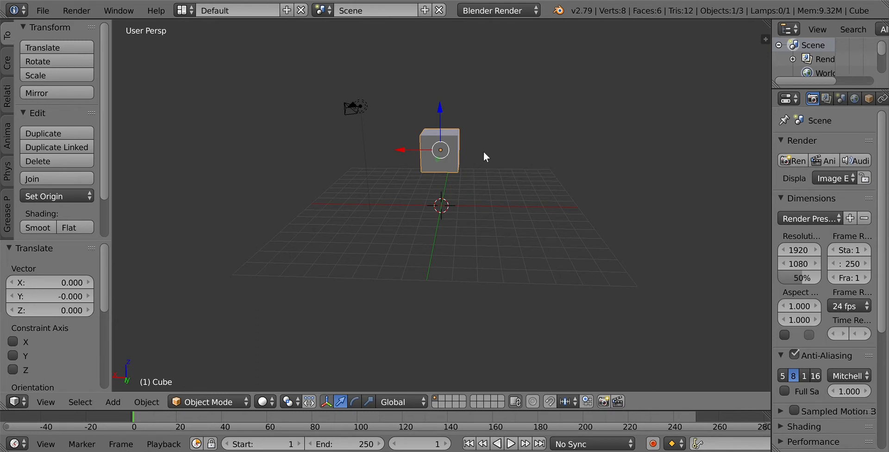
Delete the default cube from the scene.
key("x")
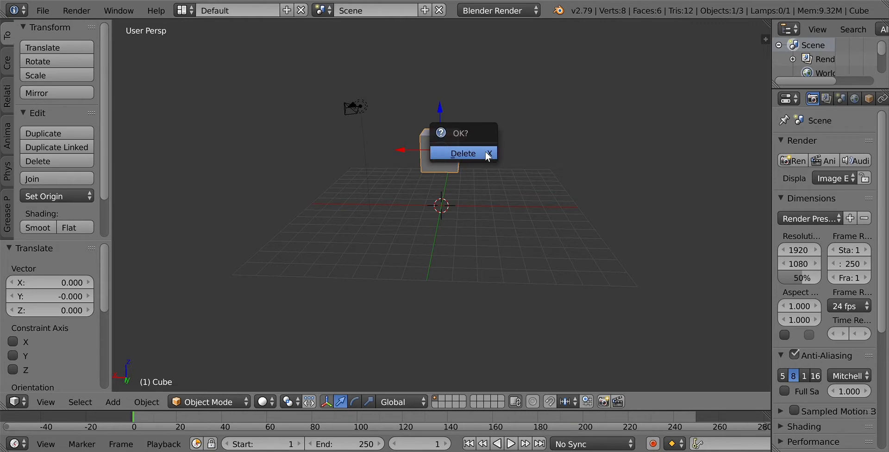
left_click(462, 152)
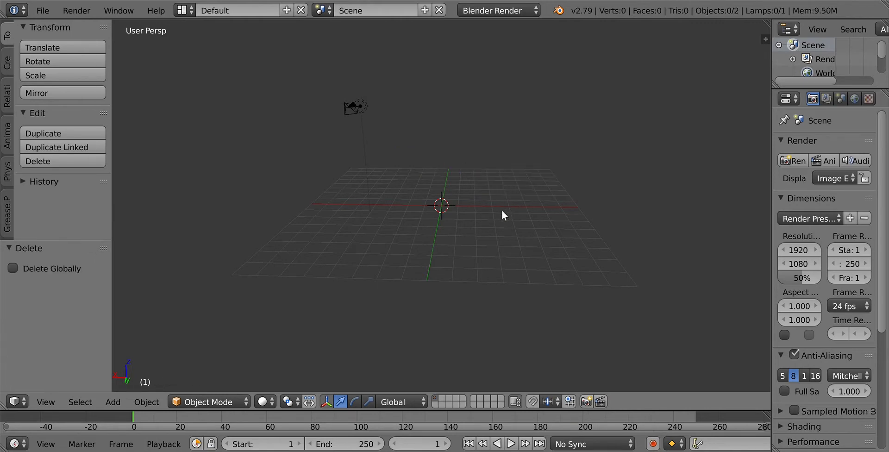
Add a torus mesh at the scene's origin.
middle_click_drag(516, 189, 454, 178)
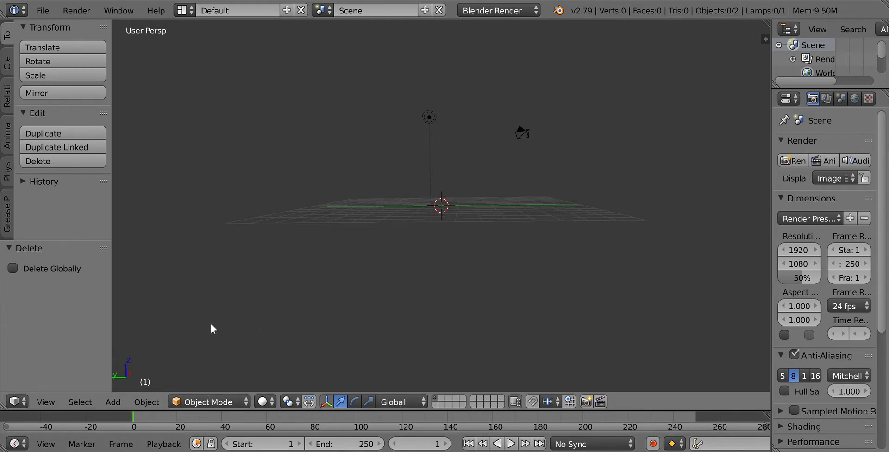
key("shift+a")
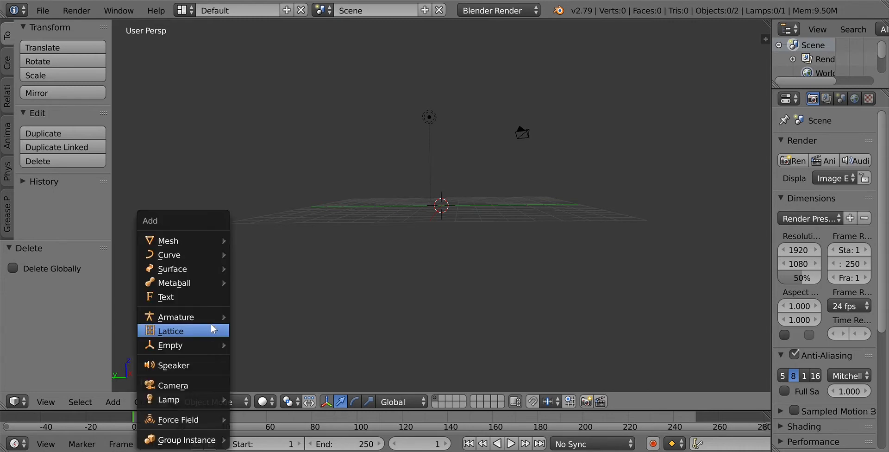
mouse_move(202, 246)
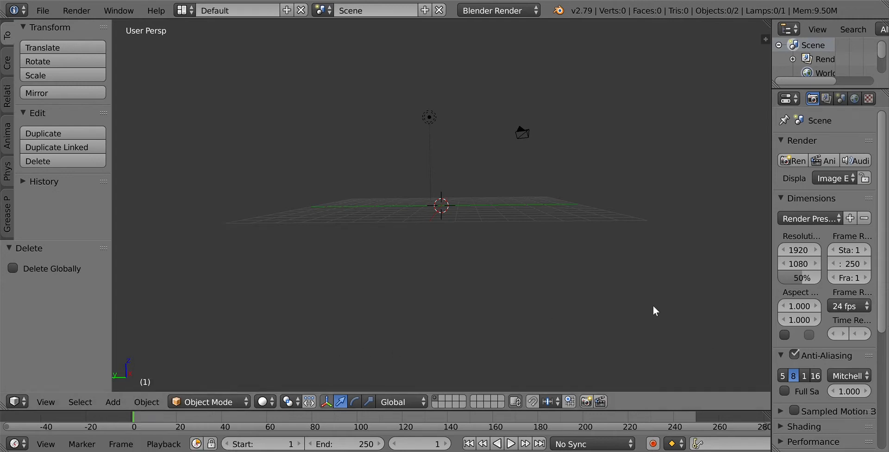
key("shift+a")
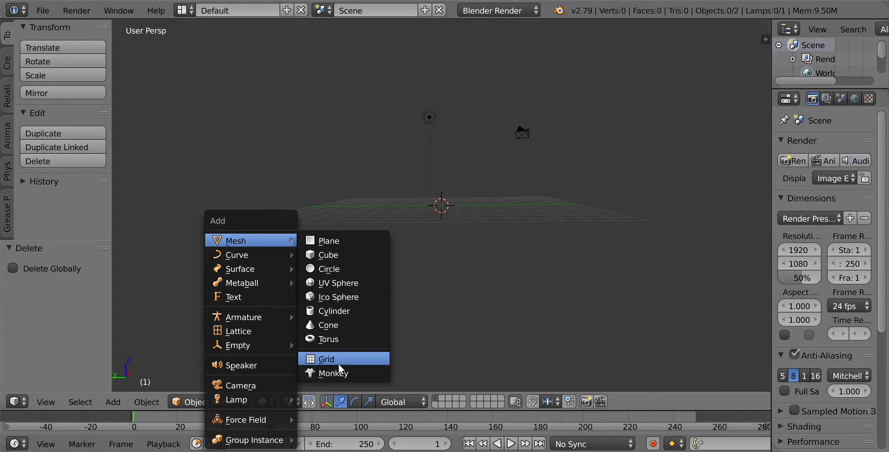
left_click(354, 340)
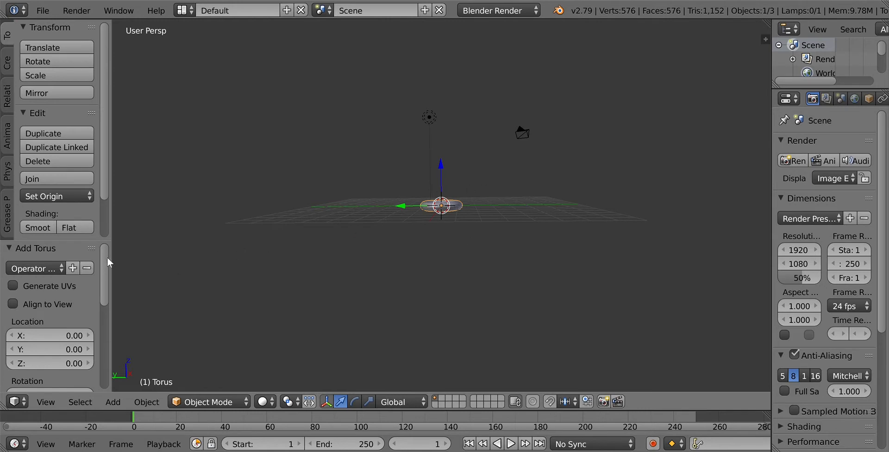
Set the torus's major radius to 1.45 and its minor radius to 0.52.
left_click_drag(104, 269, 121, 383)
scroll(344, 346, "up", 3)
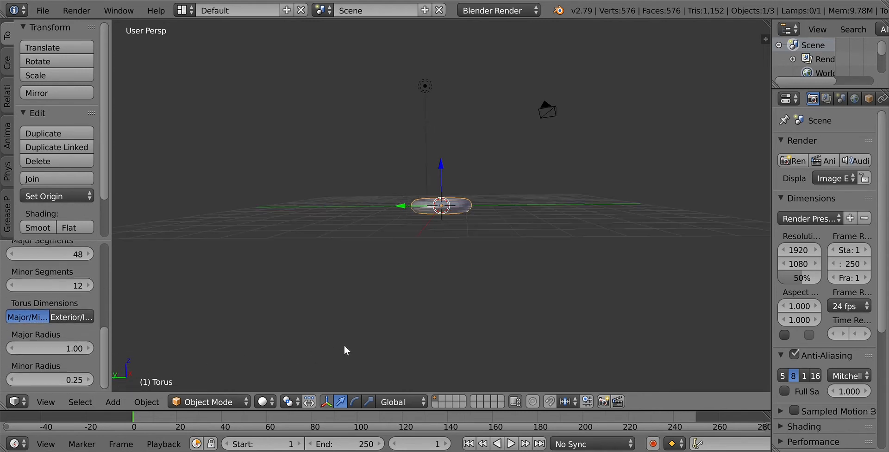
scroll(343, 346, "up", 1)
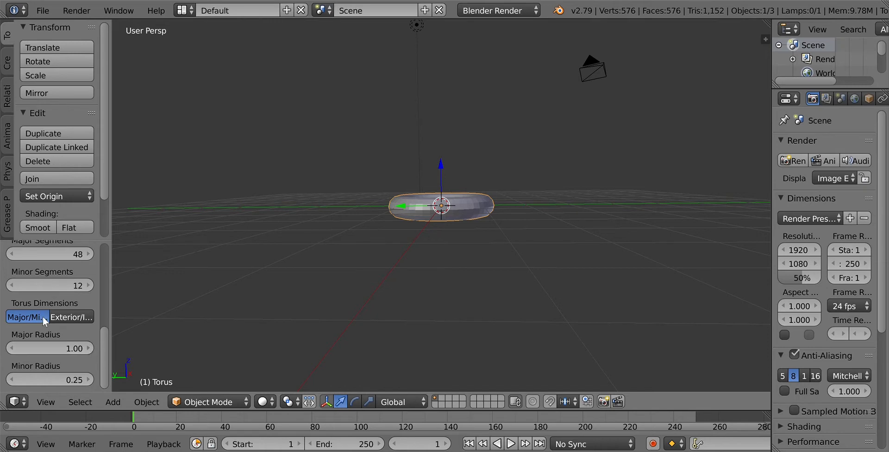
left_click_drag(89, 349, 151, 349)
left_click_drag(88, 380, 116, 379)
left_click(88, 381)
left_click(88, 380)
left_click(88, 380)
left_click(88, 349)
left_click_drag(88, 348, 95, 348)
Raise the torus slightly along the Z axis so it sits higher over the grid.
middle_click_drag(515, 304, 500, 290)
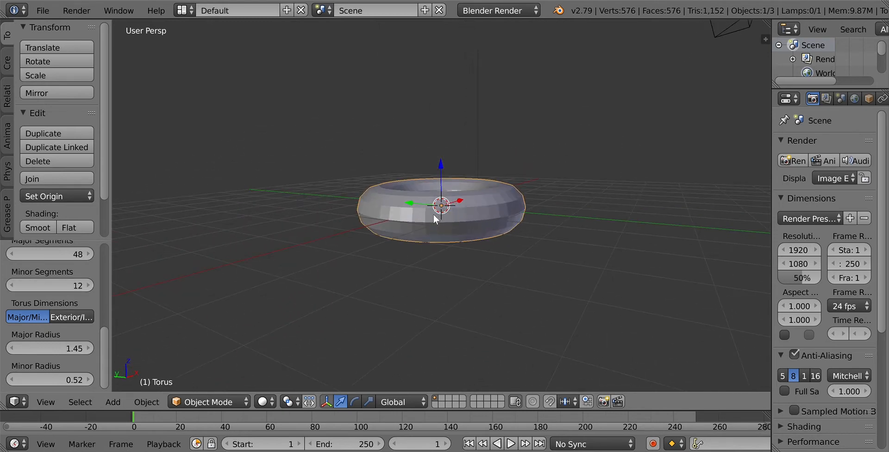
left_click_drag(440, 165, 441, 145)
middle_click_drag(542, 229, 491, 229)
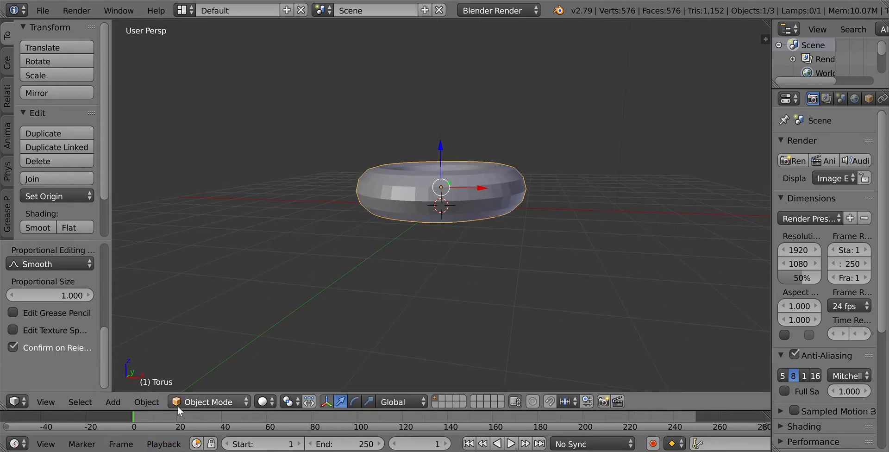
left_click(221, 404)
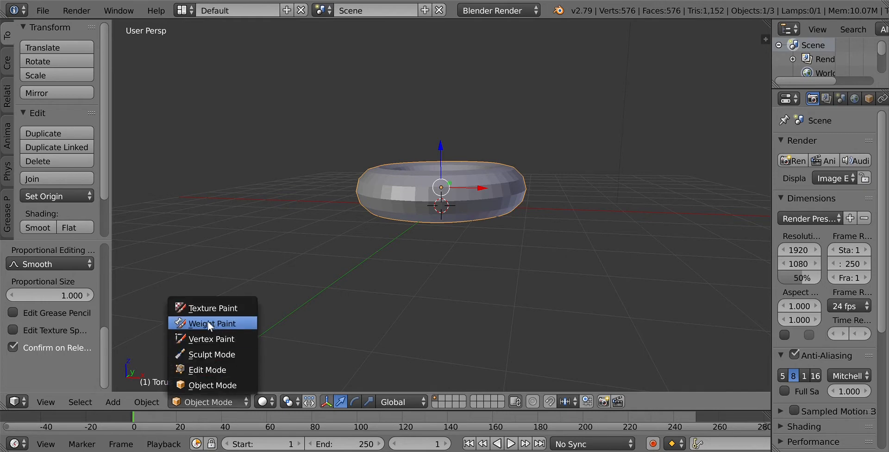
left_click(219, 387)
left_click(229, 402)
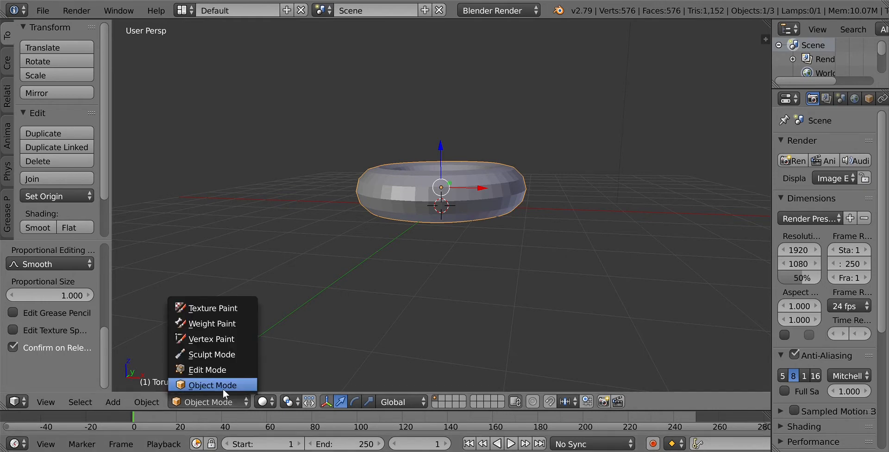
left_click(223, 386)
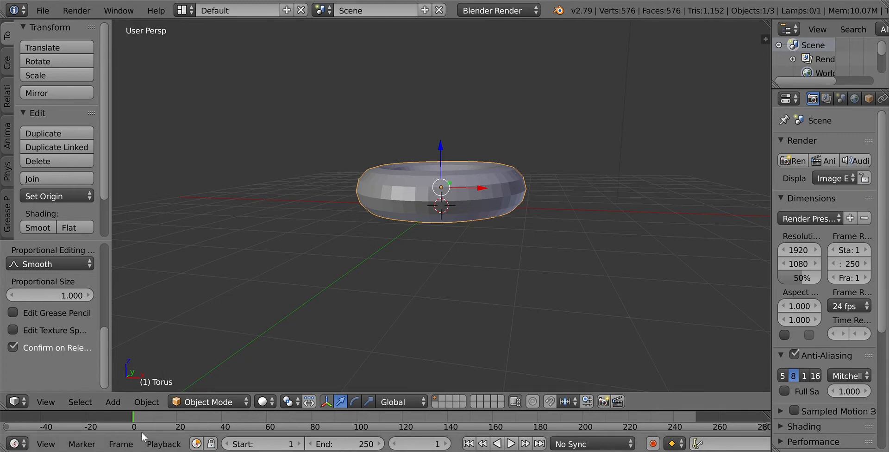
Put the torus into Edit Mode, deselect the whole mesh and switch to face selection.
left_click(195, 402)
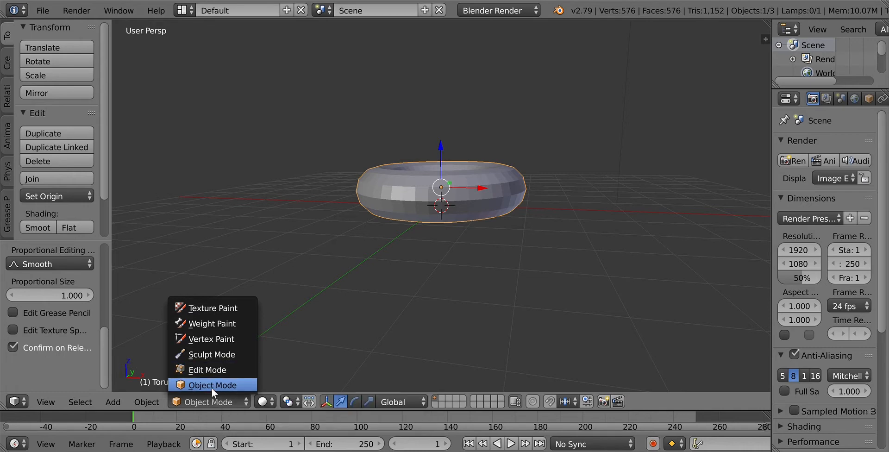
left_click(212, 373)
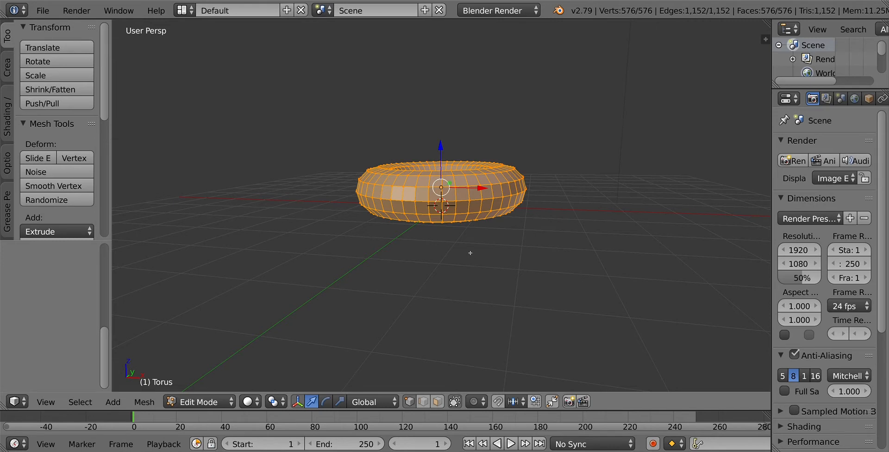
right_click(460, 211)
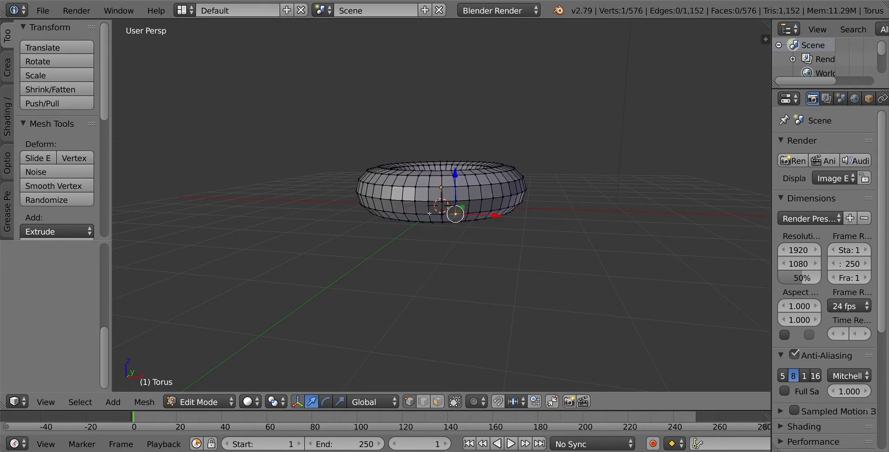
left_click(440, 401)
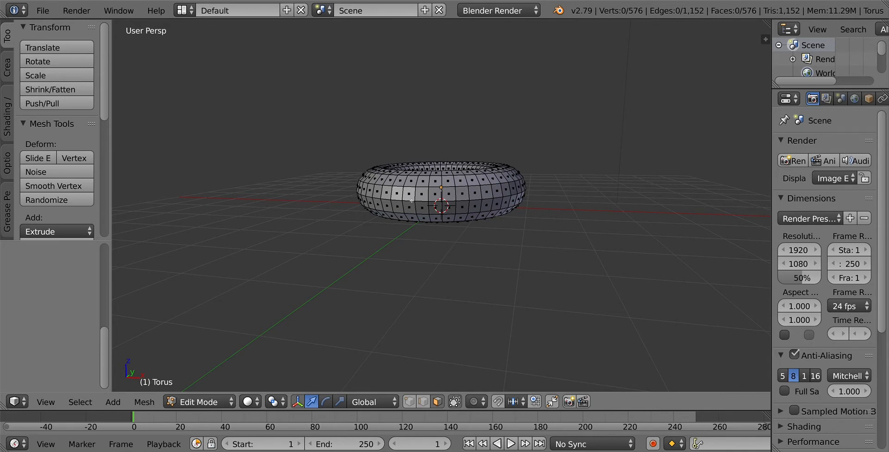
Select four adjacent faces in one row on the outer side of the torus.
middle_click_drag(449, 224, 531, 229)
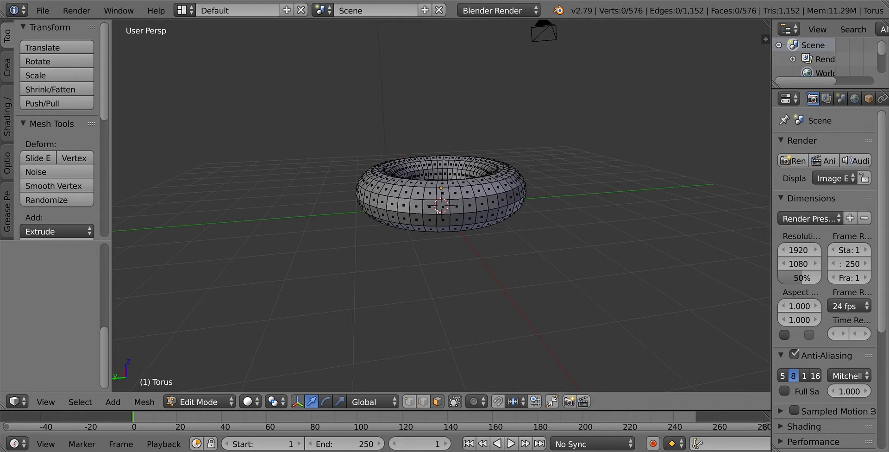
right_click(443, 209)
right_click(481, 205)
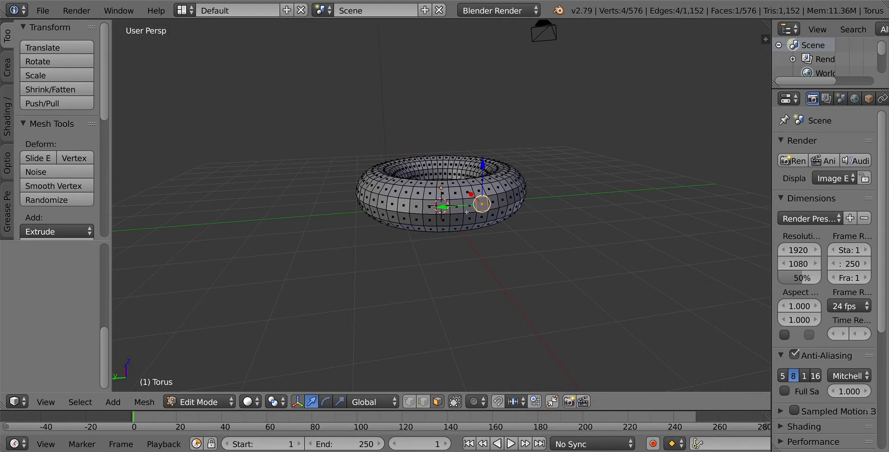
right_click(469, 206, "shift")
right_click(457, 206, "shift")
right_click(443, 206, "shift")
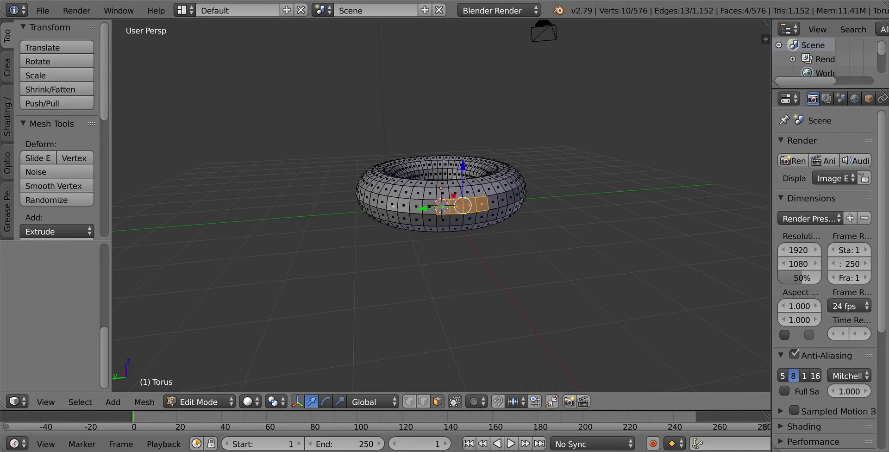
Extend the face selection along the same outer row, most of the way around the torus.
right_click(365, 196, "ctrl")
middle_click_drag(435, 198, 573, 233)
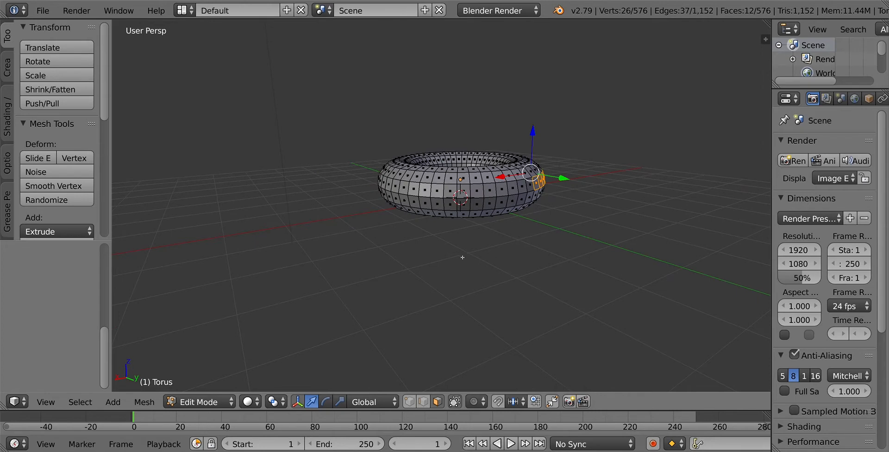
left_click(450, 196, "ctrl")
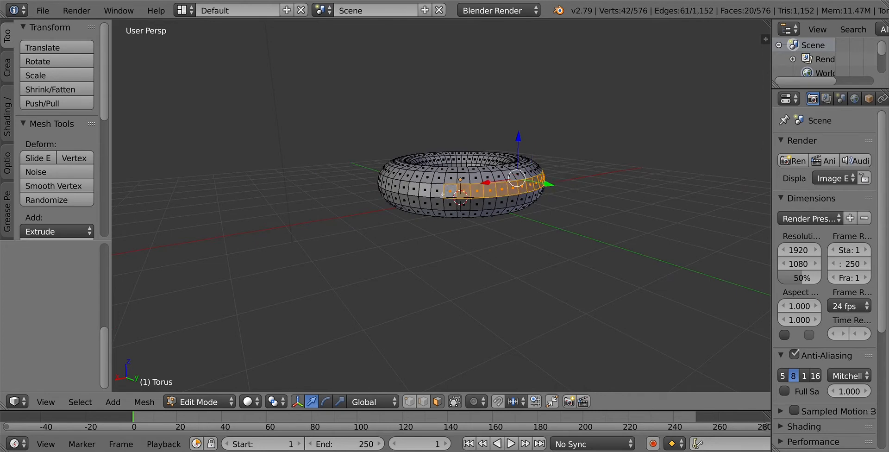
middle_click_drag(382, 210, 477, 210)
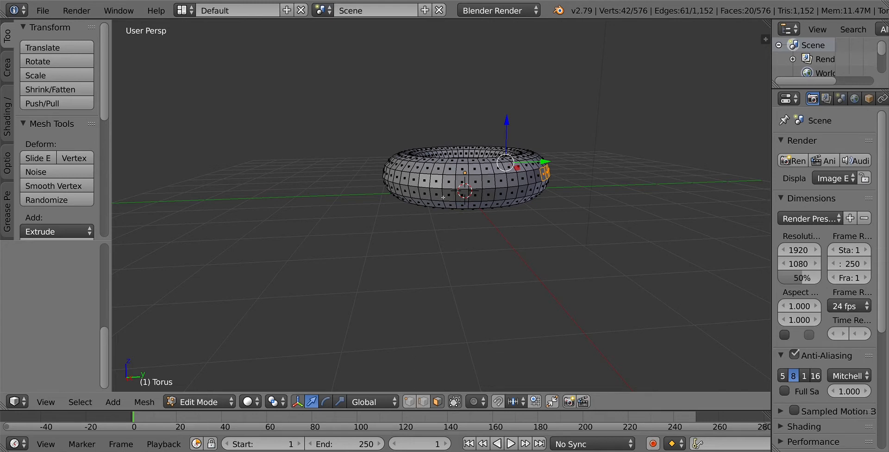
right_click(435, 180, "ctrl")
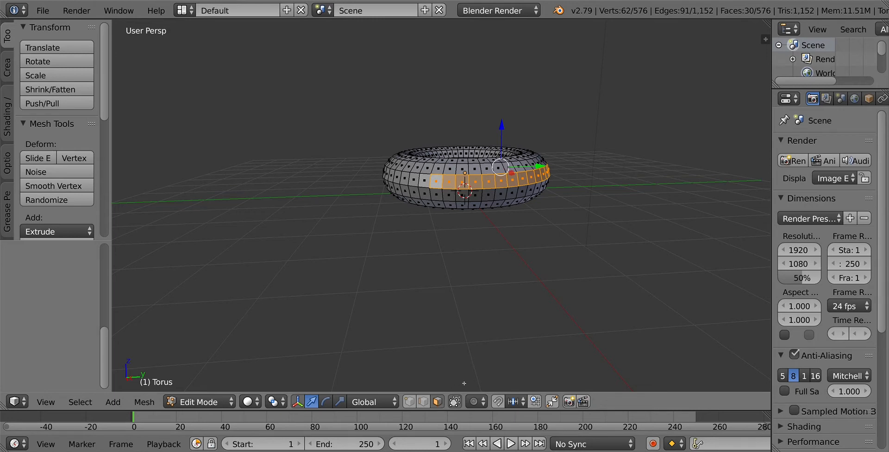
Add faces from the row above to the selection and complete the outer row around the torus.
right_click(437, 172, "shift")
right_click(518, 171, "ctrl")
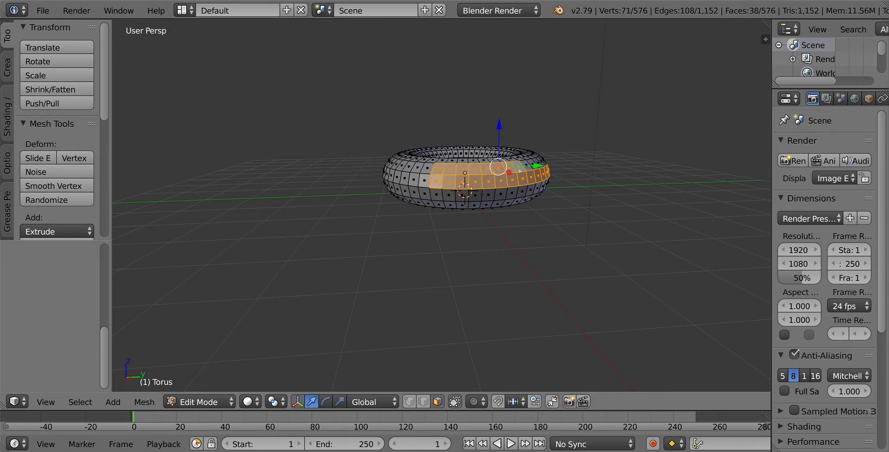
scroll(466, 352, "up", 1)
middle_click_drag(470, 337, 528, 339)
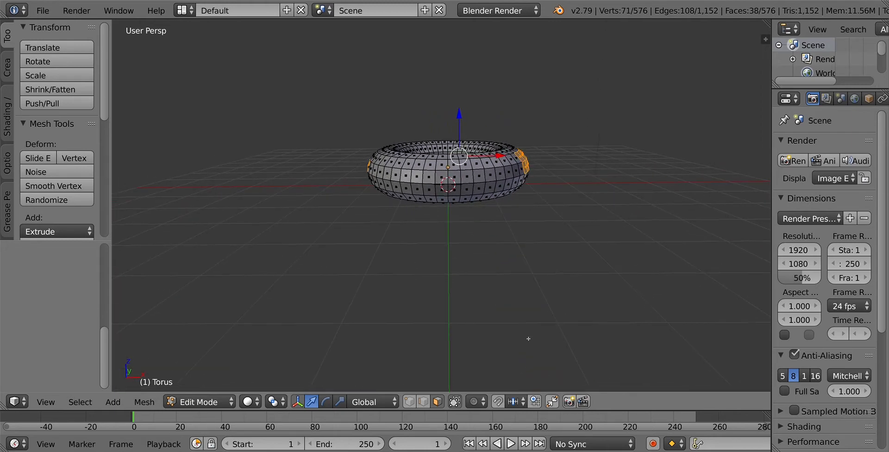
right_click(407, 177, "ctrl")
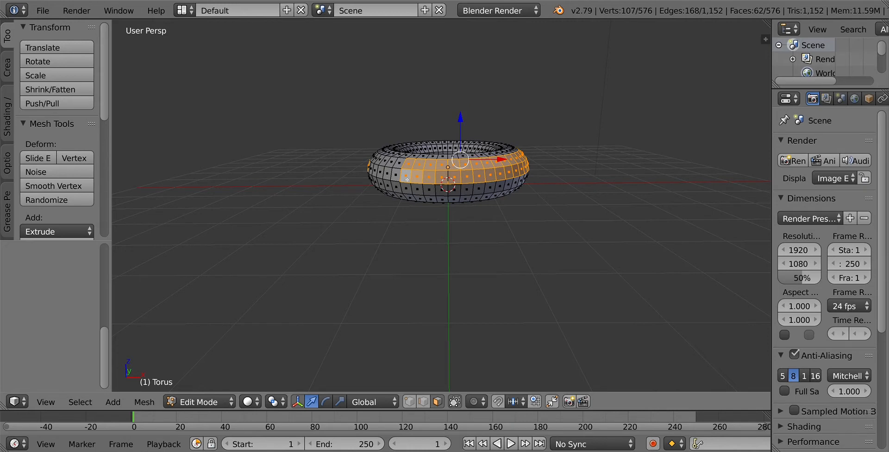
right_click(374, 170, "ctrl")
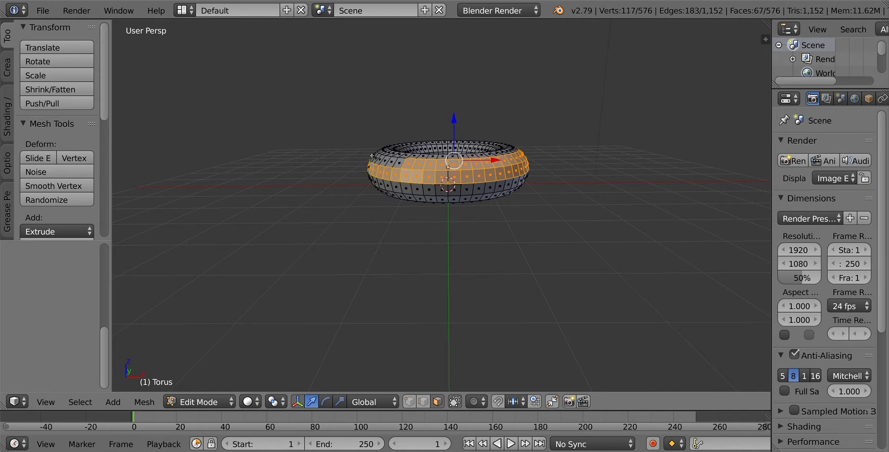
Extend the upper of the two selected outer face rows all the way around the torus.
right_click(379, 162, "ctrl")
right_click(386, 165, "ctrl")
right_click(396, 167, "ctrl")
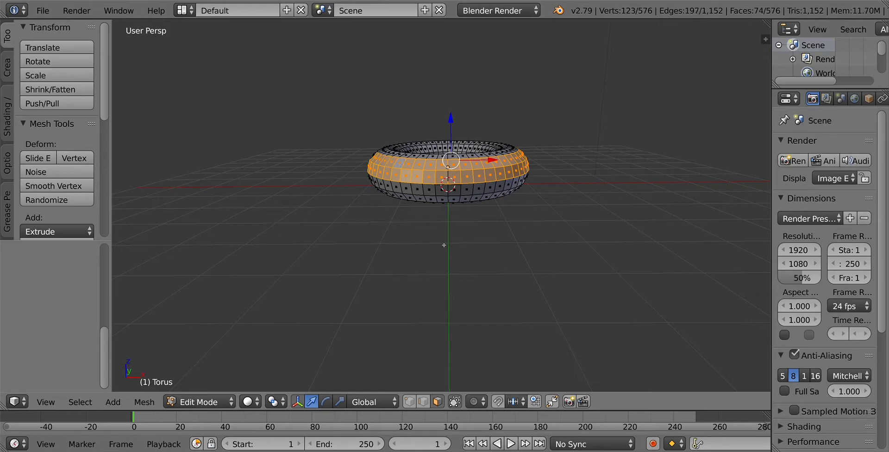
middle_click_drag(473, 282, 562, 287)
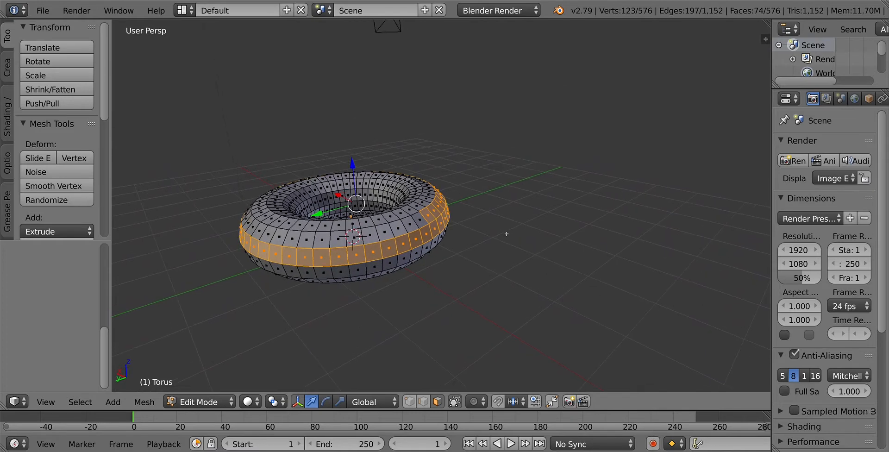
right_click(370, 235, "ctrl")
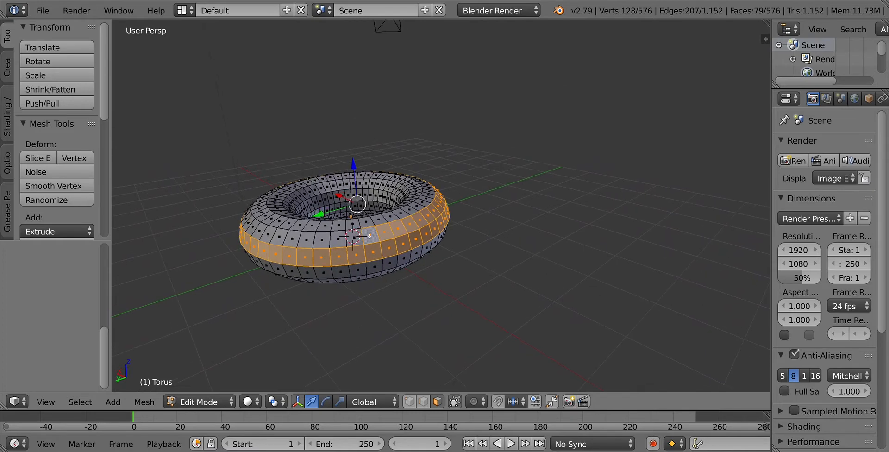
right_click(252, 225, "ctrl")
middle_click_drag(291, 239, 375, 243)
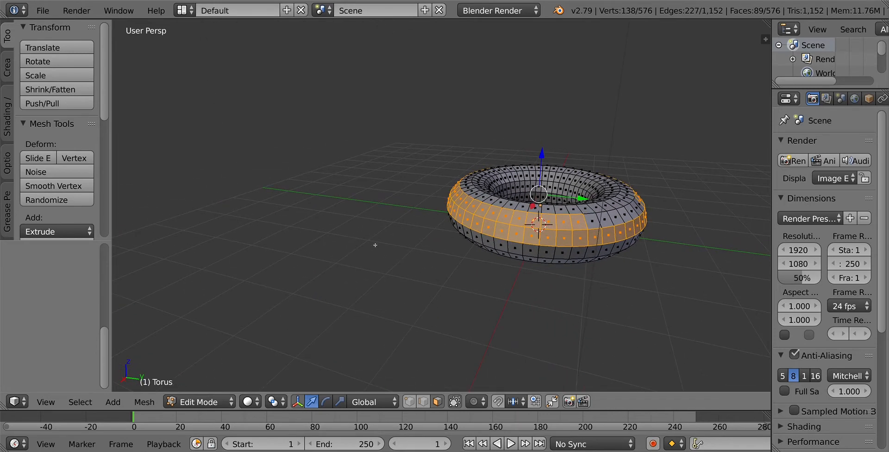
right_click(592, 226, "ctrl")
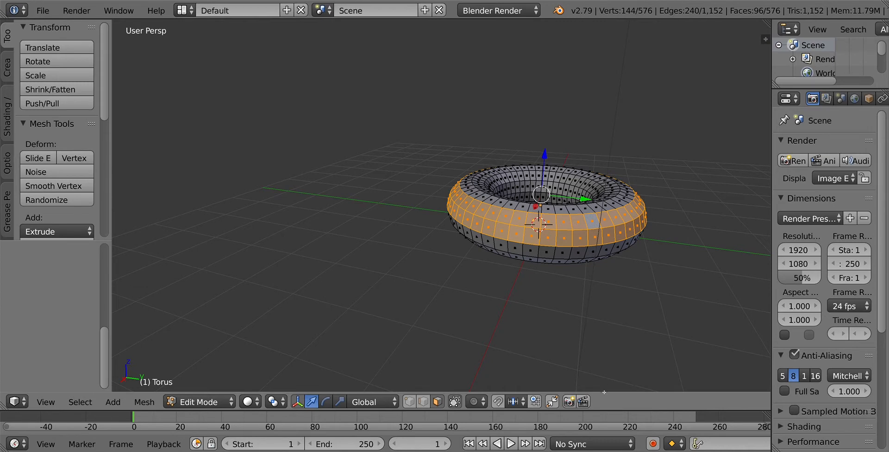
key("b")
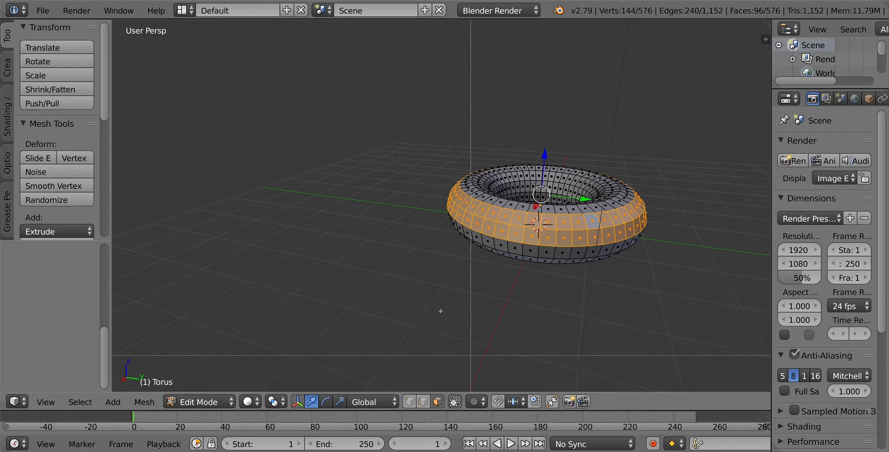
left_click_drag(160, 100, 379, 184)
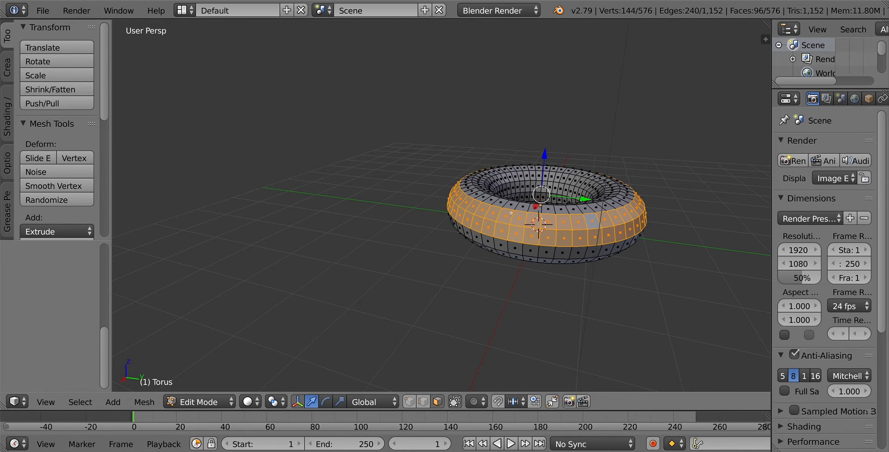
Add the face rows on top of the torus to the selection all the way around.
middle_click_drag(589, 235, 543, 267)
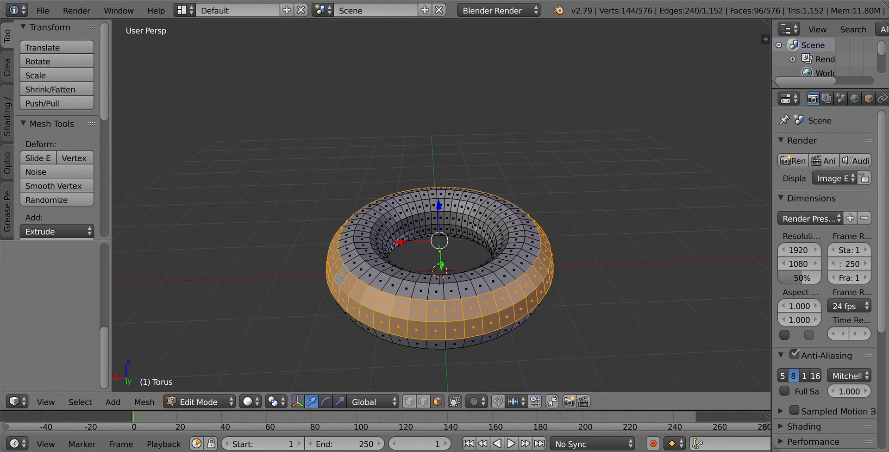
right_click(380, 211, "alt+shift")
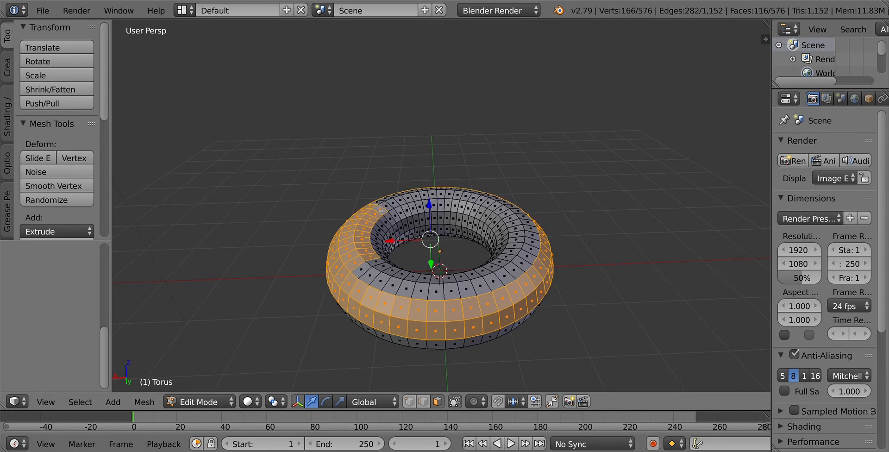
right_click(490, 278, "alt+shift")
right_click(517, 227, "alt+shift")
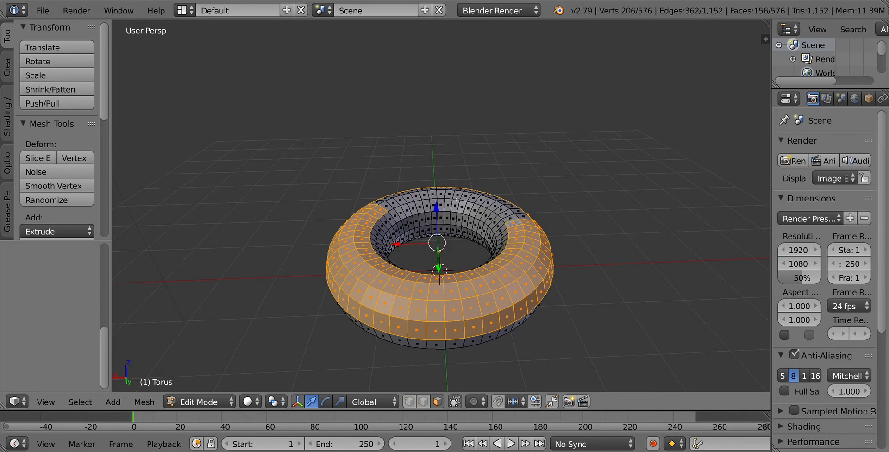
right_click(423, 198, "alt+shift")
right_click(409, 191, "alt+shift")
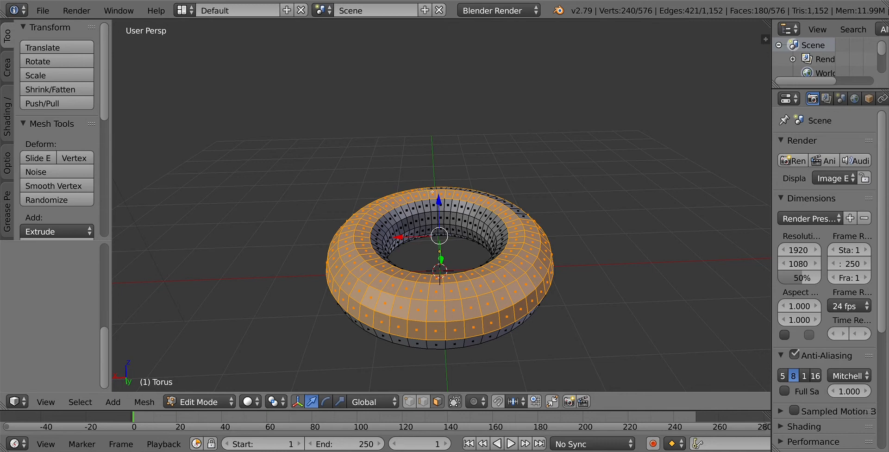
right_click(467, 192, "alt+shift")
right_click(504, 205, "alt+shift")
right_click(520, 214, "alt+shift")
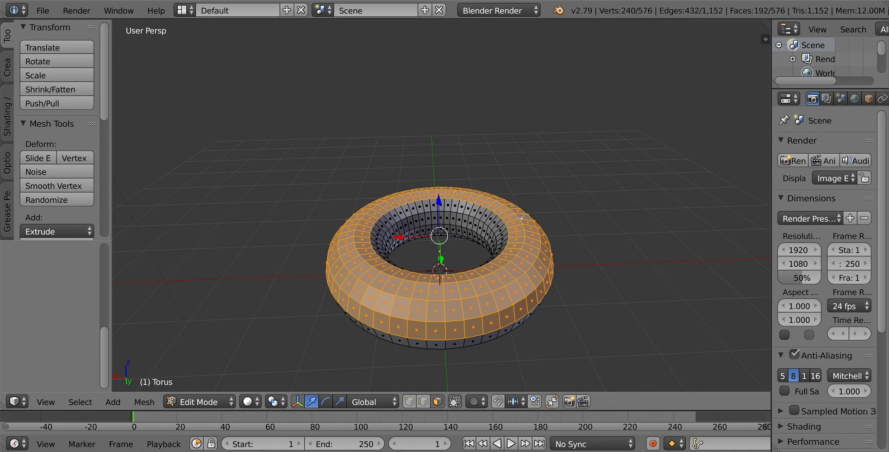
Extend the face selection along the uppermost row inside the torus's hole.
right_click(417, 211, "alt+shift")
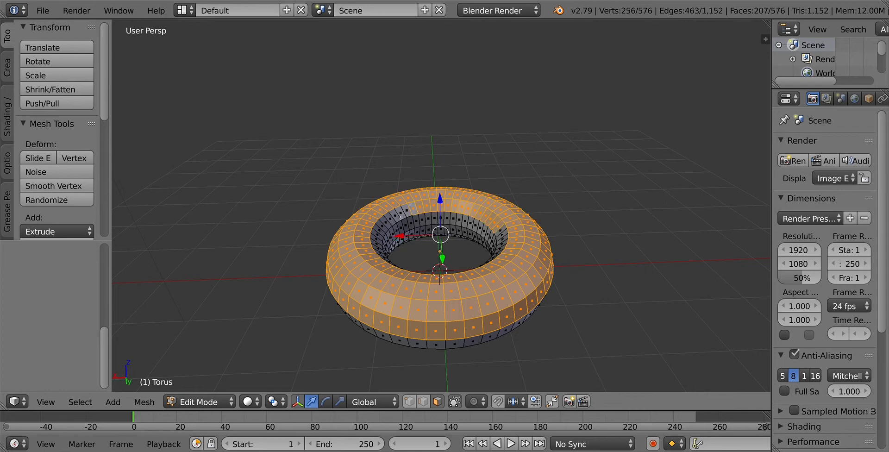
right_click(381, 252, "alt+shift")
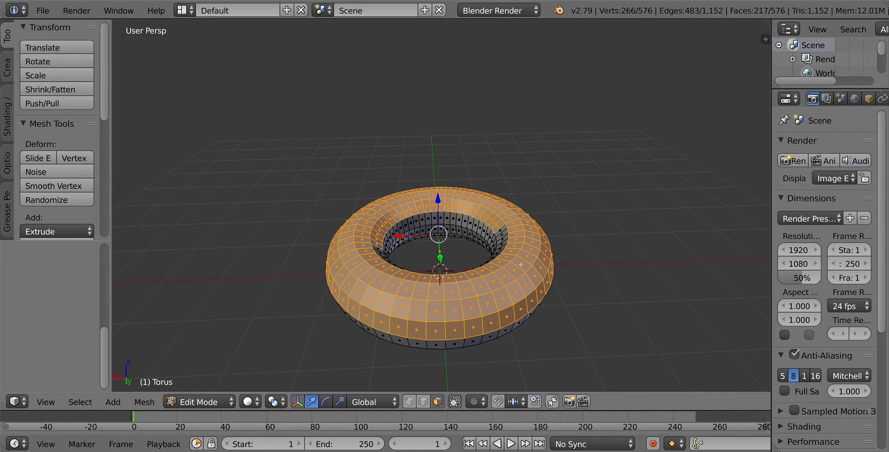
right_click(500, 248)
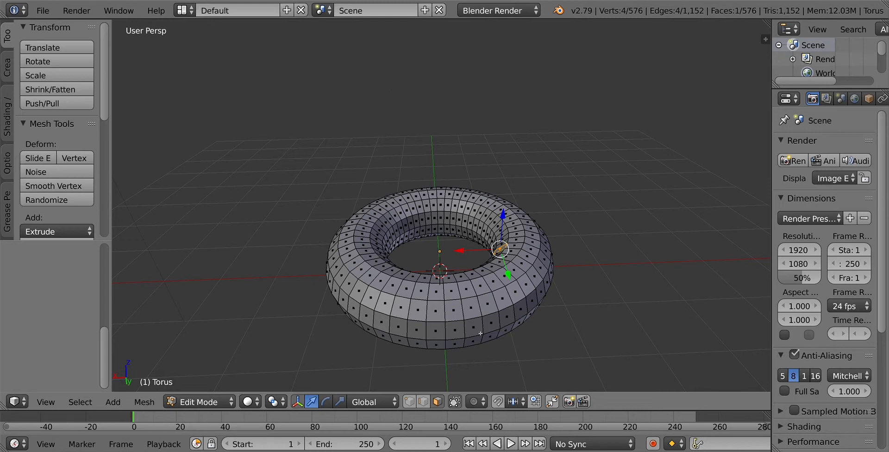
Select the block of faces on the torus's far upper side and add faces from the adjoining outer top rows.
right_click(334, 246, "alt")
middle_click_drag(475, 261, 373, 267)
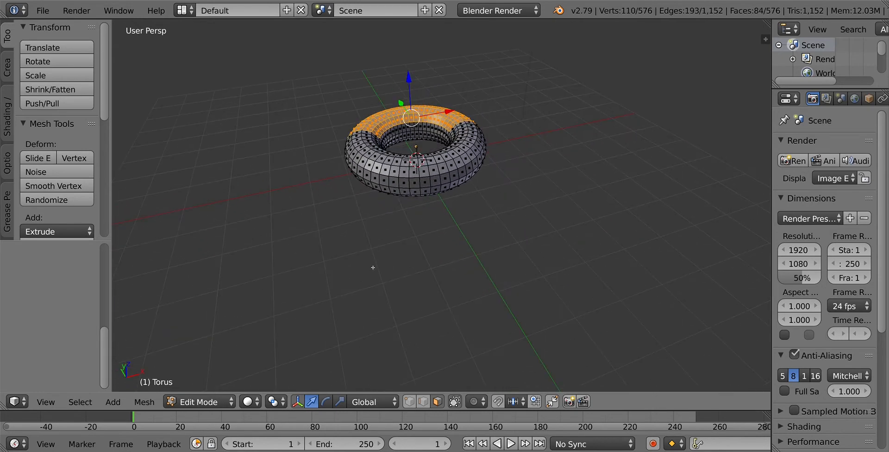
right_click(376, 156, "shift")
right_click(356, 140, "shift")
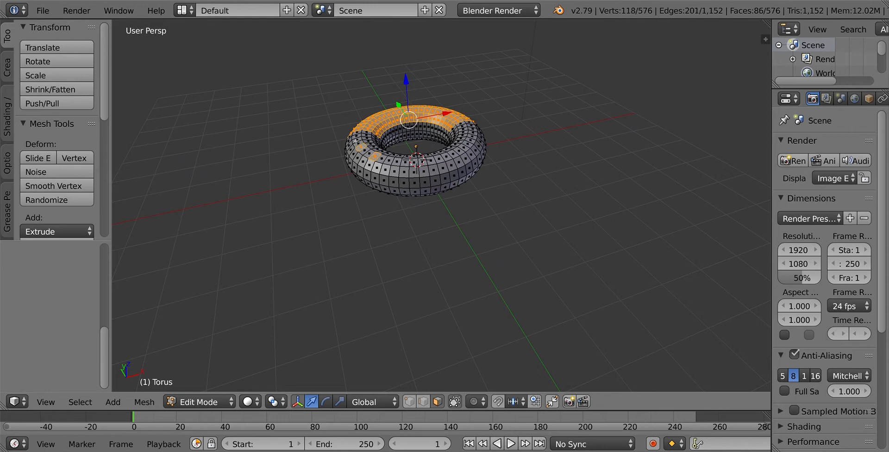
right_click(357, 135, "shift")
right_click(361, 143, "shift")
right_click(358, 139, "shift")
right_click(359, 141, "shift")
right_click(372, 157, "shift")
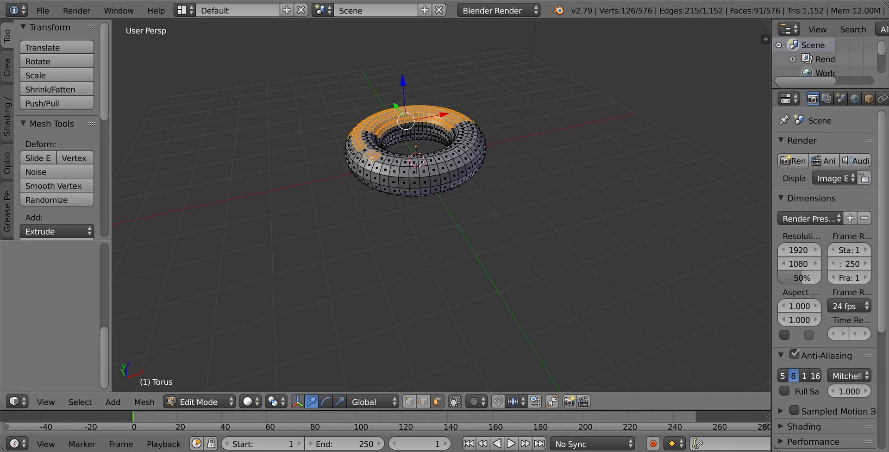
Add four faces near the inner rim beside the selected block.
right_click(369, 137, "shift")
right_click(367, 133, "shift")
right_click(373, 147, "shift")
right_click(370, 145, "shift")
scroll(458, 237, "up", 3)
middle_click_drag(409, 205, 396, 217)
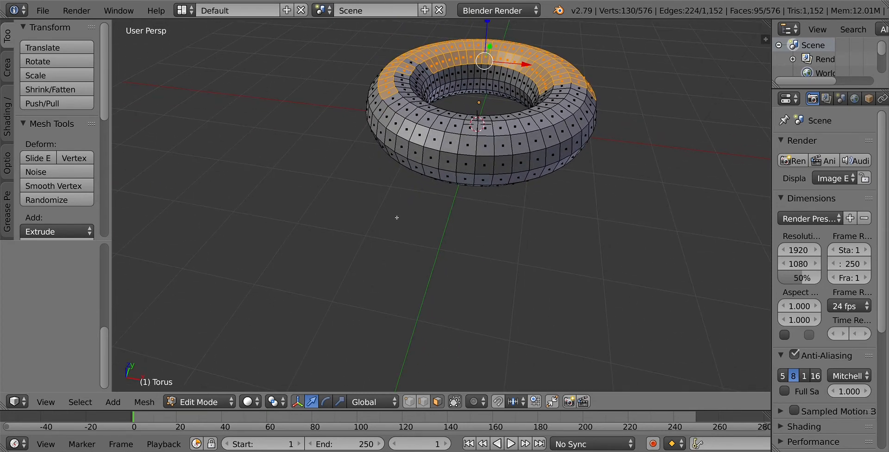
Add individual faces along the inner top row toward the near side of the torus.
scroll(396, 218, "up", 2)
mouse_move(627, 204)
middle_mouse_down()
mouse_move(626, 194)
mouse_move(633, 229)
mouse_move(635, 190)
middle_mouse_up()
right_click(373, 48, "shift")
right_click(434, 97, "shift")
right_click(408, 95, "shift")
right_click(388, 86, "shift")
right_click(379, 78, "shift")
right_click(373, 70, "shift")
right_click(373, 69, "shift")
right_click(372, 66, "shift")
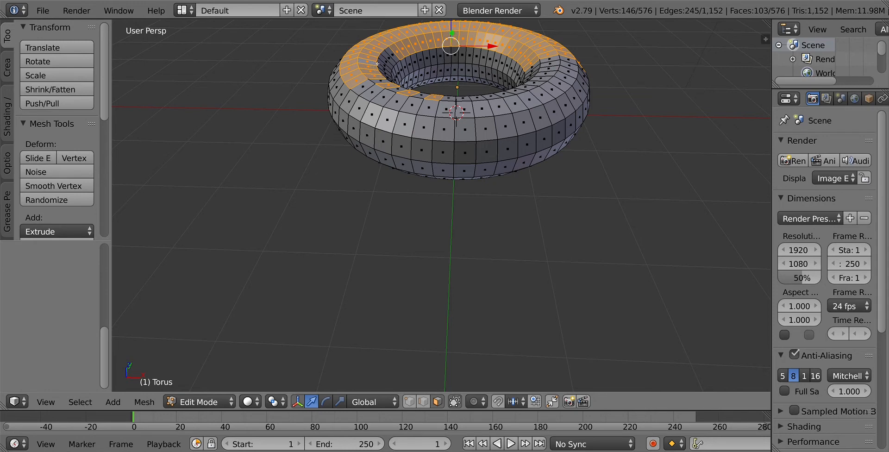
Fill the remaining gaps between the selected faces along the inner top row.
right_click(377, 72, "shift")
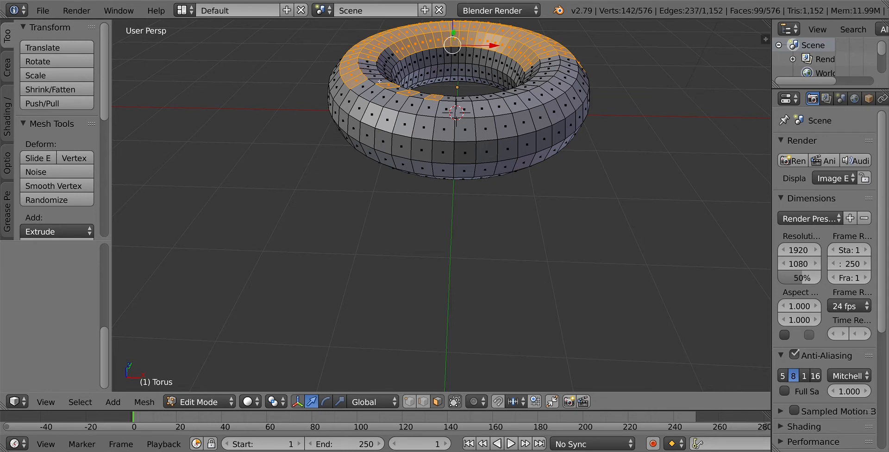
right_click(371, 66, "shift")
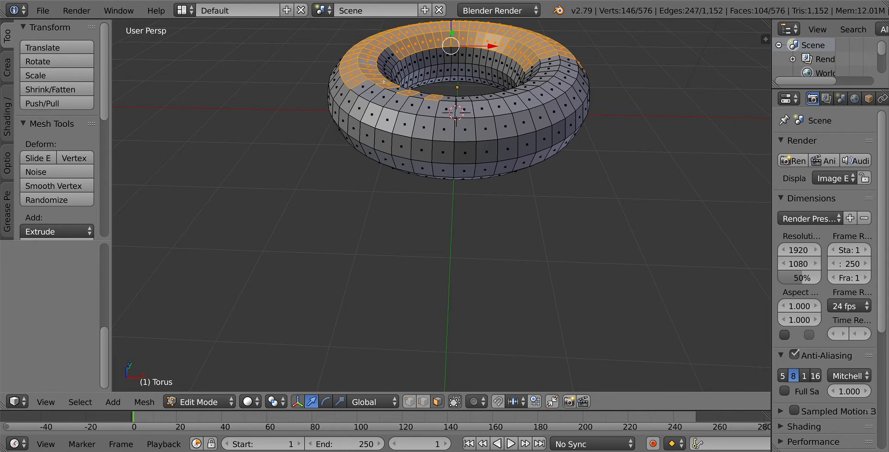
right_click(401, 92, "shift")
right_click(423, 98, "shift")
Extend the selection around the near top rows and along the upper row inside the hole.
right_click(571, 65, "ctrl")
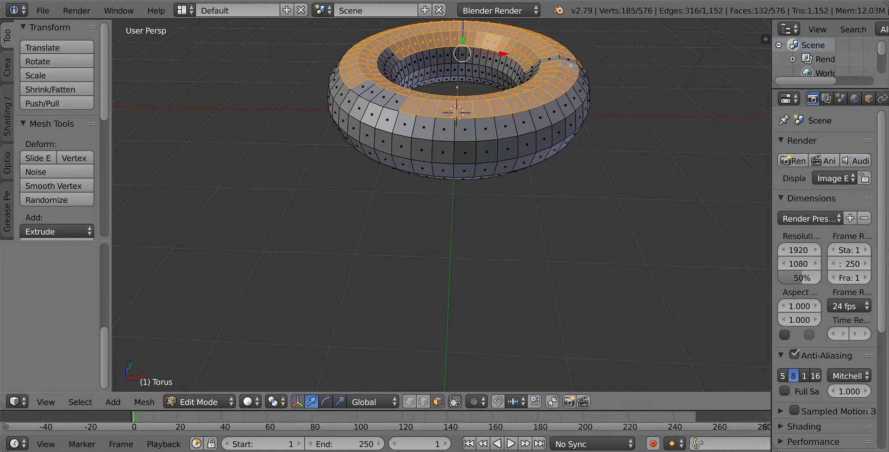
right_click(374, 100, "ctrl")
right_click(365, 93, "shift")
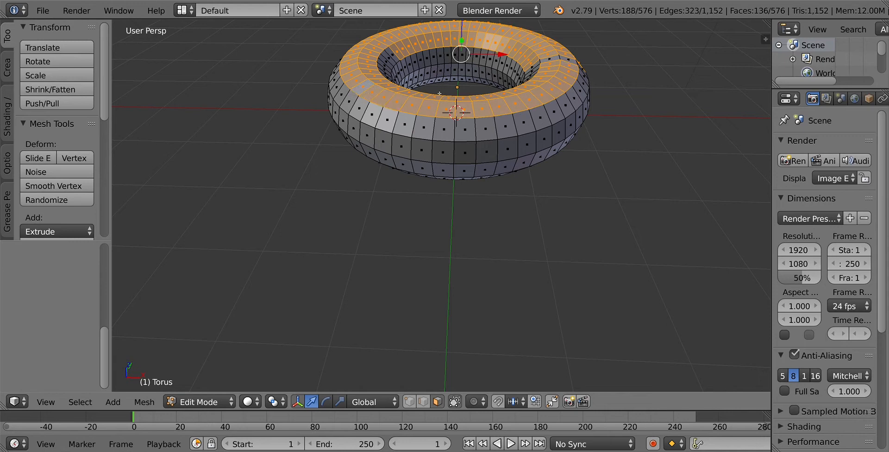
right_click(397, 58, "ctrl")
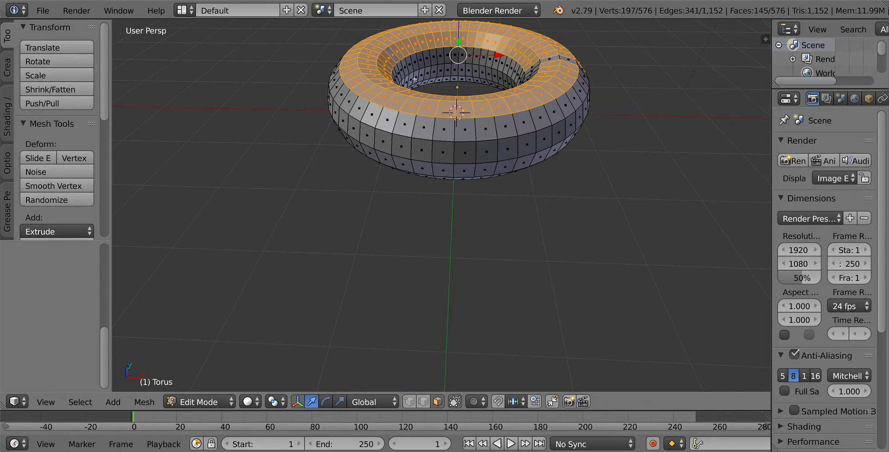
right_click(532, 68)
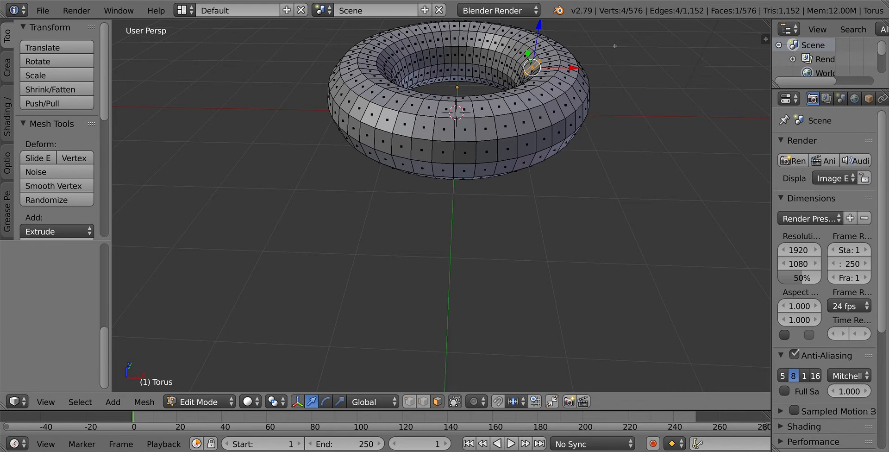
Box-select the faces of the torus's upper half from a nearly level side view.
key("b")
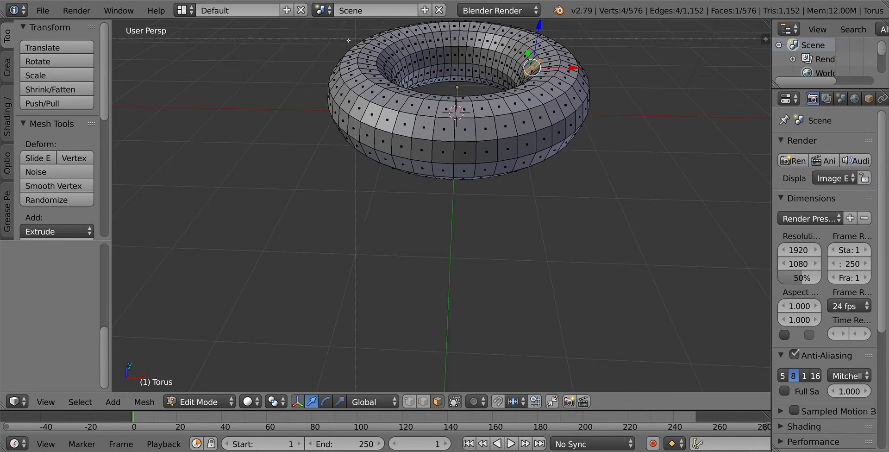
key("Escape")
scroll(510, 170, "up", 2)
scroll(509, 171, "down", 3)
middle_click_drag(658, 192, 655, 166)
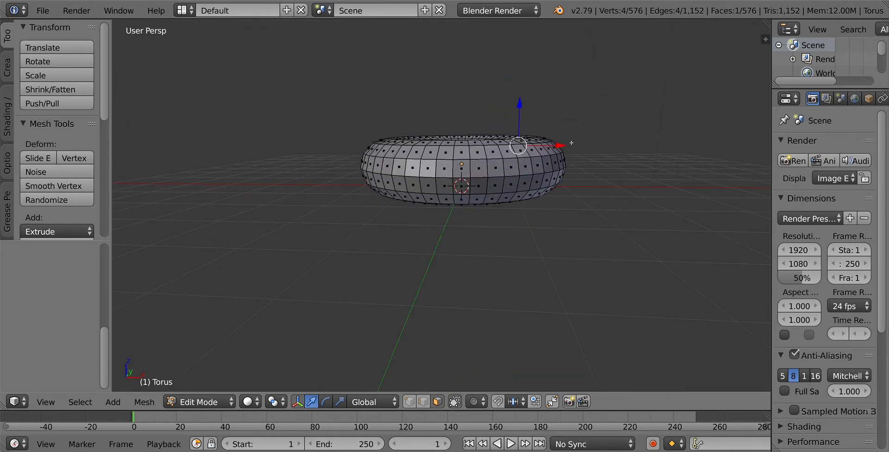
key("b")
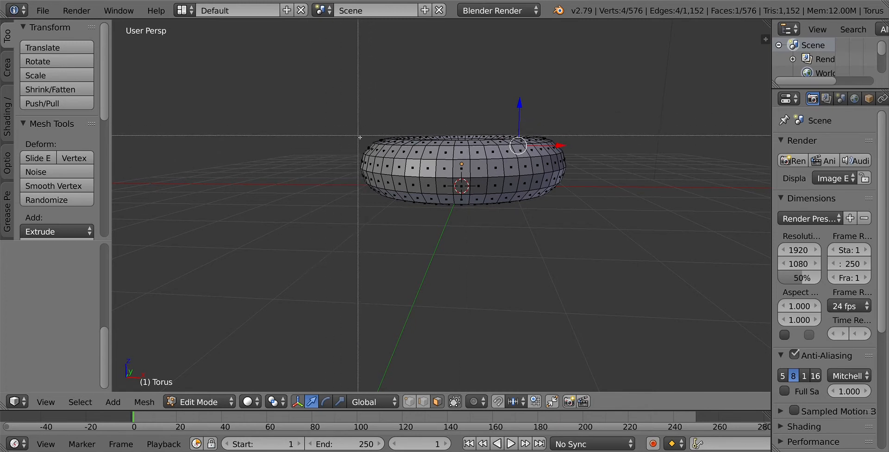
left_click_drag(357, 135, 574, 168)
Add faces from the adjacent unselected side and extend the selection along the upper half's lowest outer row.
middle_click_drag(604, 168, 591, 184)
middle_click_drag(673, 148, 585, 137)
scroll(591, 170, "down", 3)
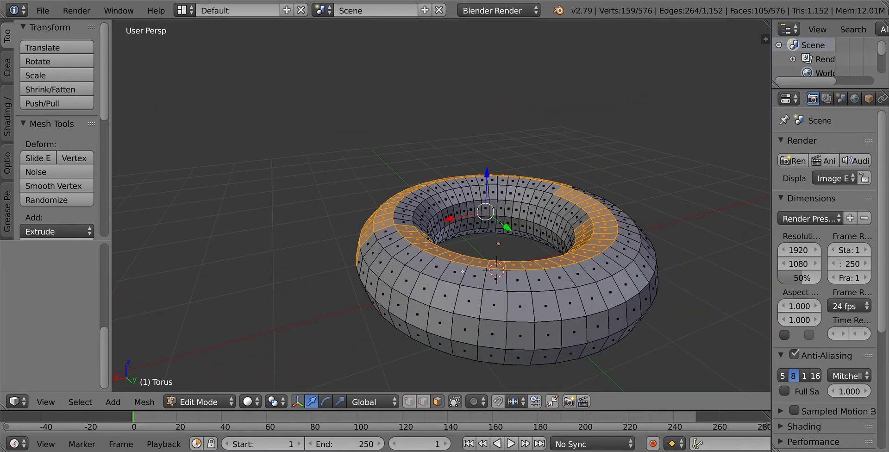
scroll(462, 271, "down", 2)
scroll(455, 273, "down", 2)
middle_click_drag(527, 253, 547, 243)
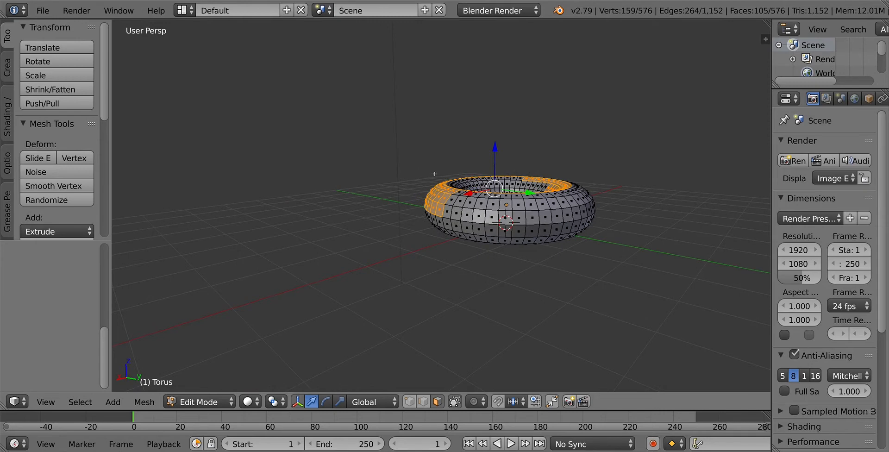
right_click(460, 196, "shift")
right_click(458, 203, "shift")
right_click(452, 217, "shift")
right_click(505, 213, "ctrl")
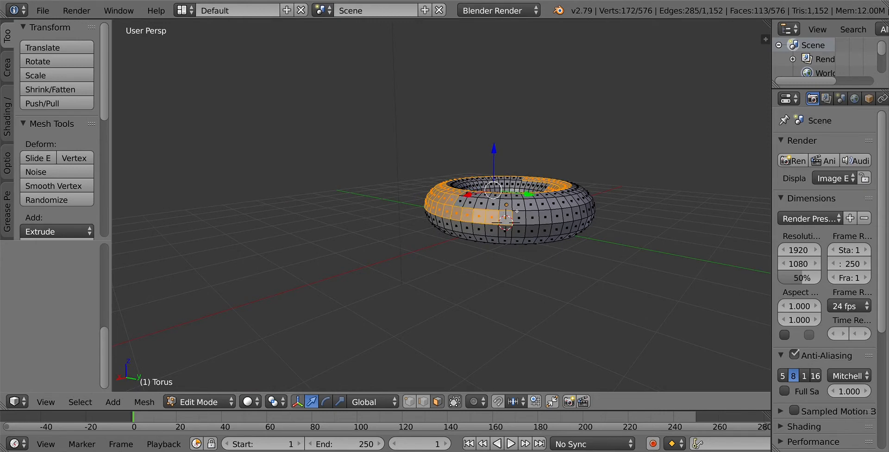
Fill the outer row directly above with selected faces along the visible side of the torus.
right_click(518, 206, "ctrl")
right_click(506, 206, "ctrl")
right_click(492, 206, "ctrl")
right_click(480, 207, "ctrl")
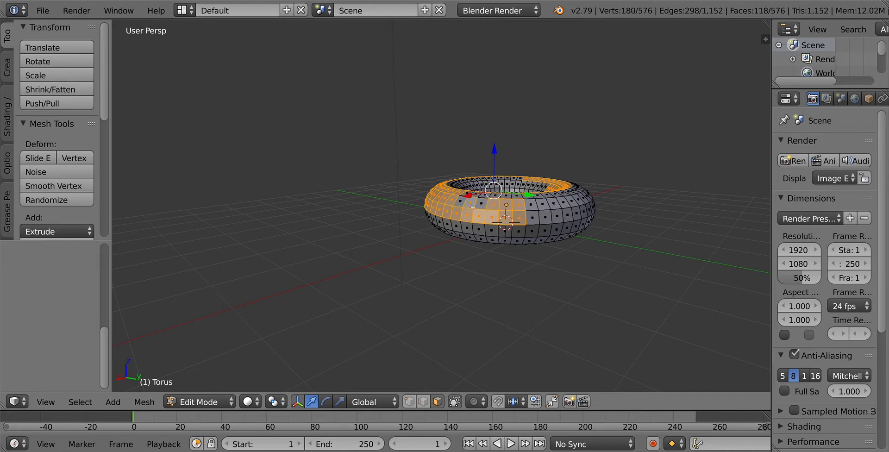
right_click(482, 205, "ctrl")
right_click(573, 195, "ctrl")
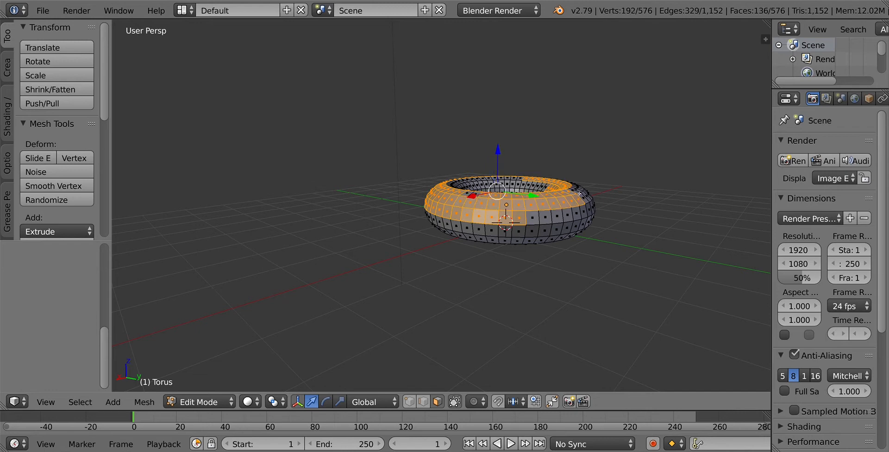
Complete the visible part of the upper half's lowest outer row by adding its remaining faces.
right_click(589, 216, "ctrl")
right_click(570, 218, "ctrl")
right_click(558, 219, "ctrl")
right_click(546, 219, "ctrl")
right_click(538, 220, "ctrl")
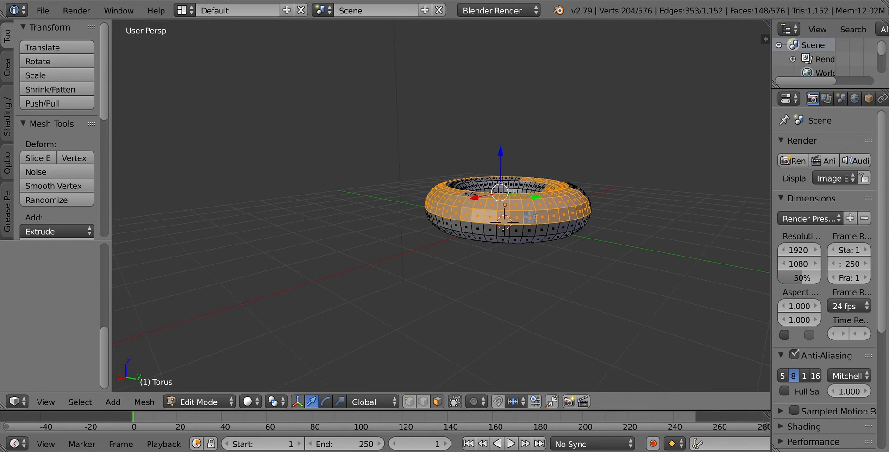
Extend the face selection along the upper half's outer rows onto the adjacent side of the torus.
middle_click_drag(586, 215, 528, 221)
right_click(356, 240, "ctrl")
right_click(381, 226, "ctrl")
right_click(391, 230, "ctrl")
right_click(367, 233, "ctrl")
right_click(366, 234, "shift")
right_click(362, 231, "ctrl")
right_click(369, 229, "ctrl")
right_click(362, 244, "ctrl")
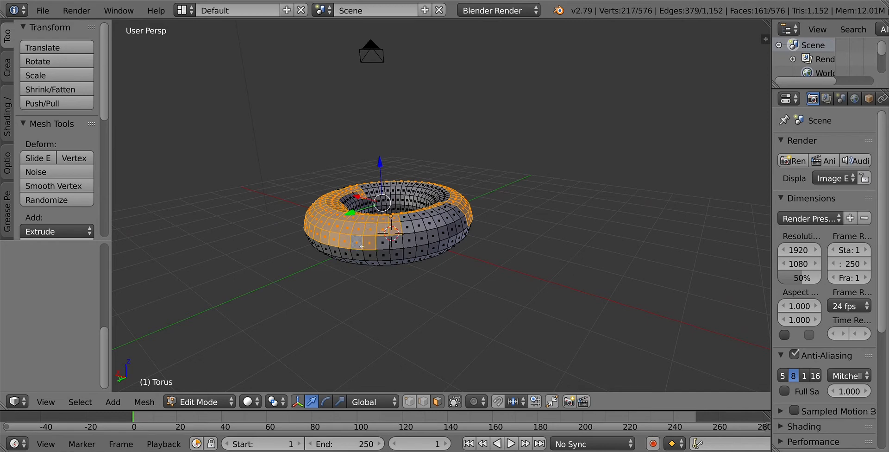
Add the unselected faces of the upper half's lowest outer row one by one along this side.
right_click(385, 244, "shift")
right_click(397, 243, "shift")
right_click(423, 240, "shift")
right_click(458, 227, "shift")
right_click(451, 230, "shift")
right_click(444, 232, "shift")
right_click(433, 235, "shift")
right_click(413, 240, "shift")
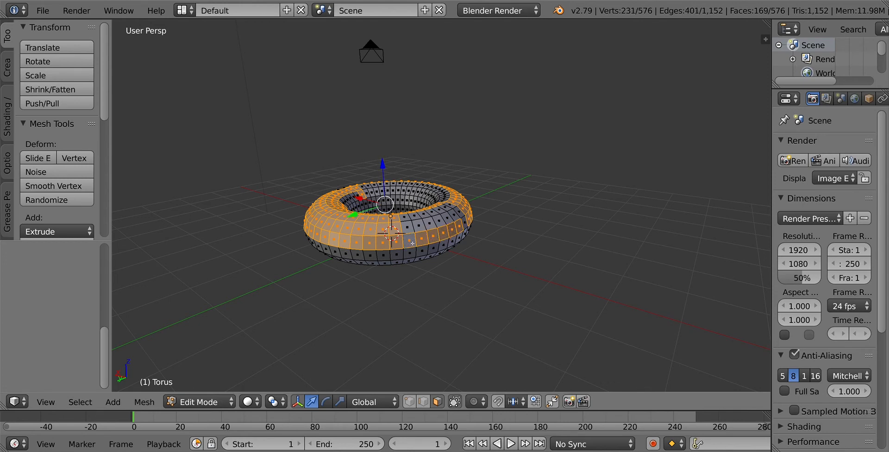
Fill the remaining unselected faces in the outer rows directly above the completed row.
right_click(407, 231, "shift")
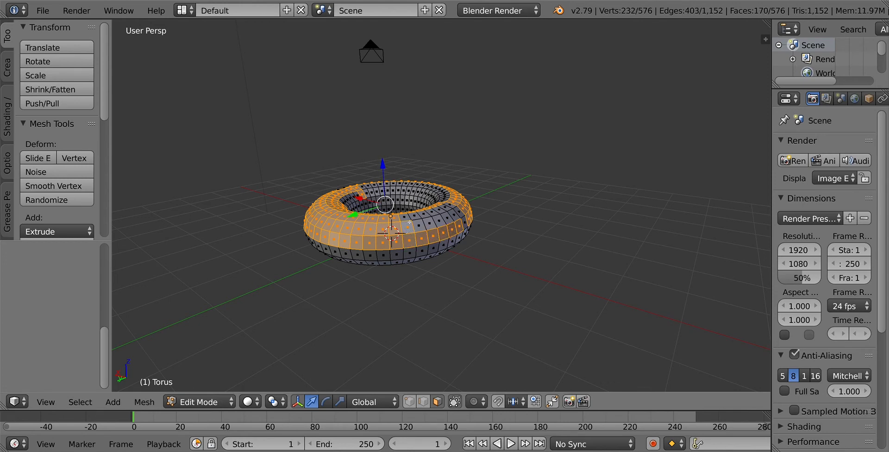
right_click(458, 213, "ctrl")
right_click(426, 213, "ctrl")
right_click(408, 221, "ctrl")
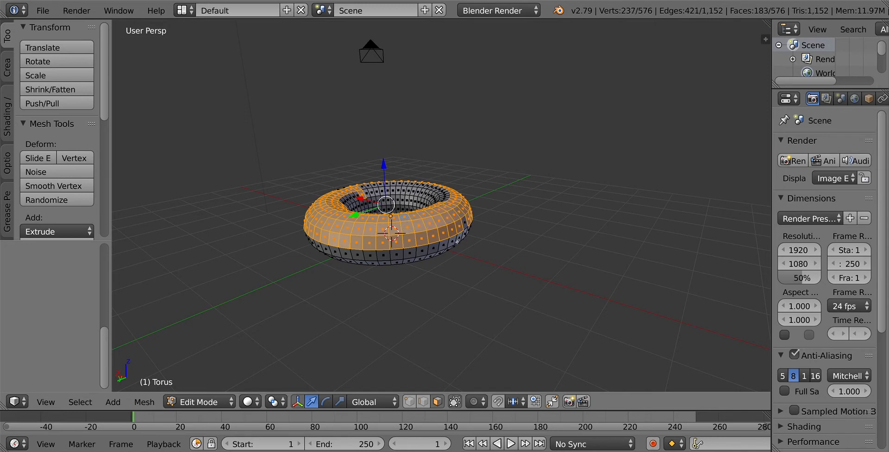
right_click(467, 227, "shift")
Add the missed face in the lowest outer row and the unselected faces at the near edge of the torus's hole.
middle_click_drag(392, 270, 337, 284)
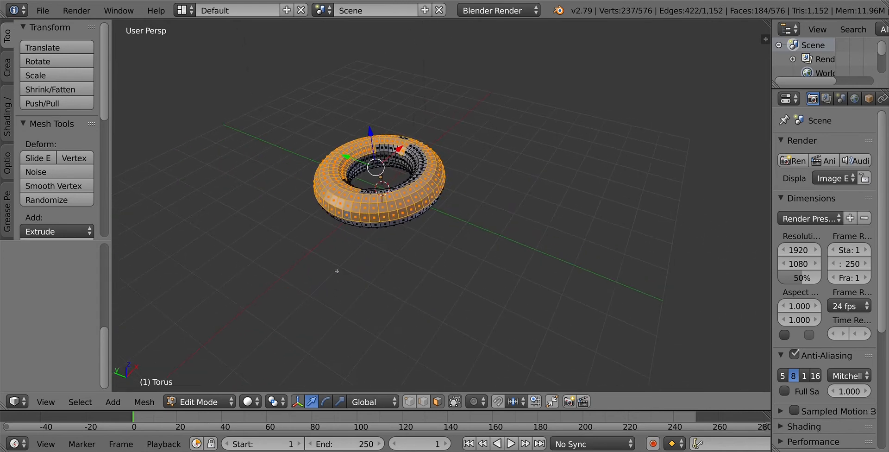
scroll(406, 239, "up", 4)
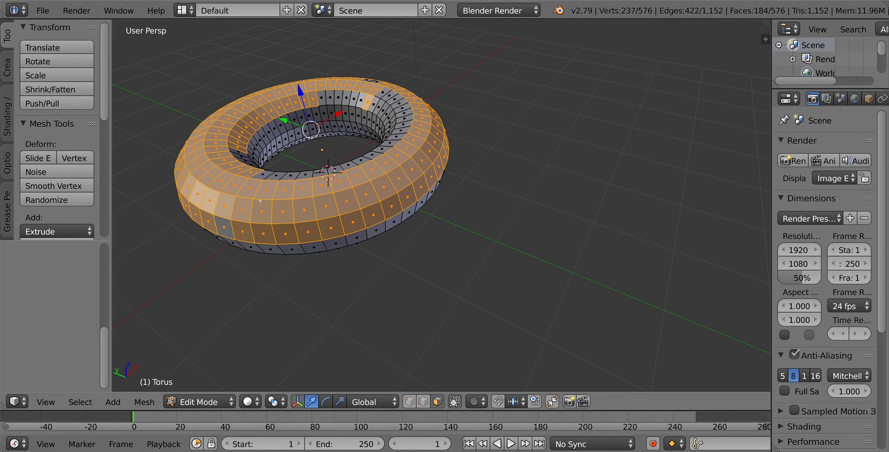
right_click(225, 236, "shift")
right_click(227, 227, "shift")
right_click(266, 178, "shift")
right_click(278, 177, "shift")
right_click(292, 177, "shift")
right_click(306, 177, "shift")
right_click(320, 176, "shift")
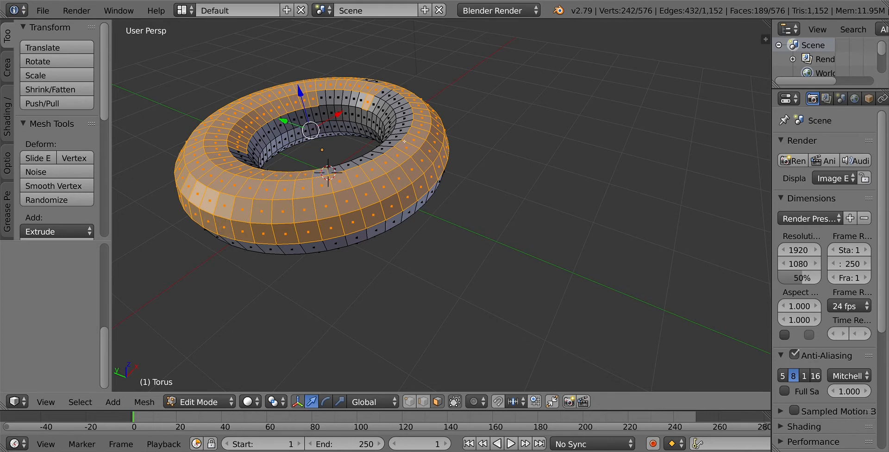
Try to extend the selected row beside the hole around its far end, and undo the selection.
right_click(402, 117, "ctrl")
right_click(398, 101, "ctrl")
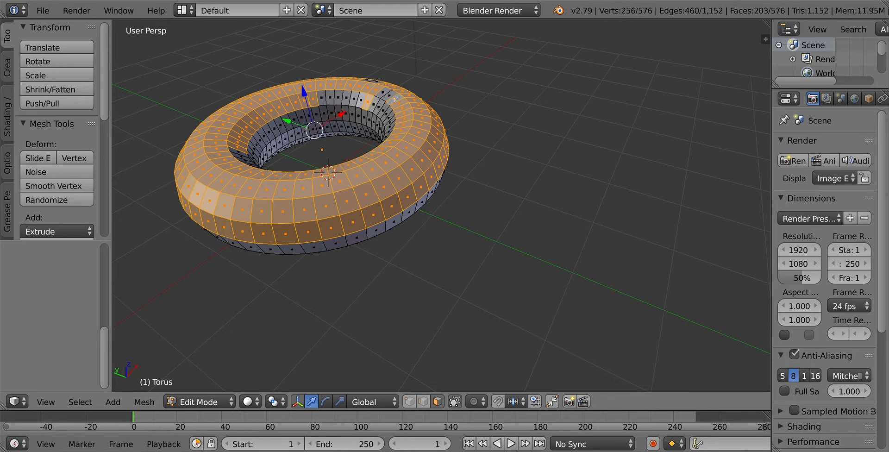
key("ctrl+z")
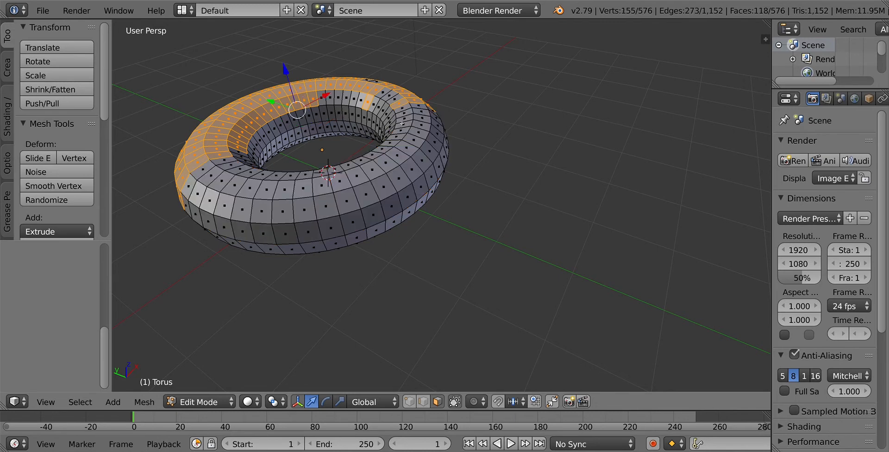
Reselect the outer-row faces along the near side by extending the selection toward the torus's far end.
right_click(402, 147, "ctrl")
right_click(425, 138, "ctrl")
right_click(435, 148, "ctrl")
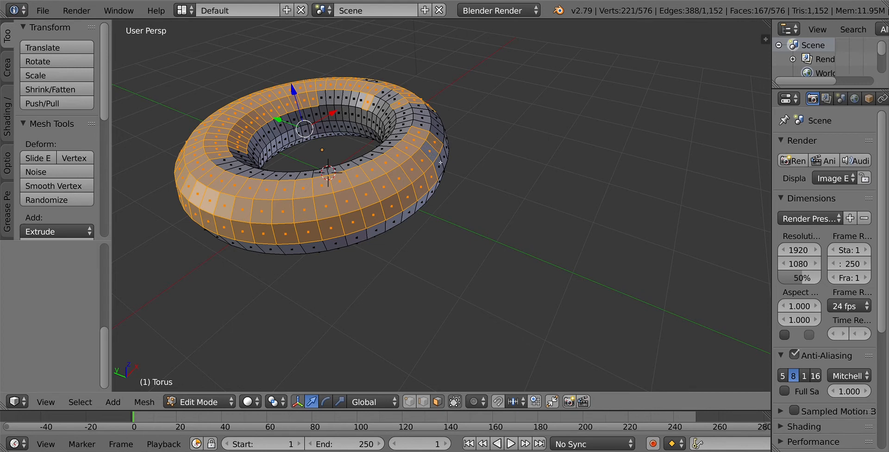
right_click(441, 167)
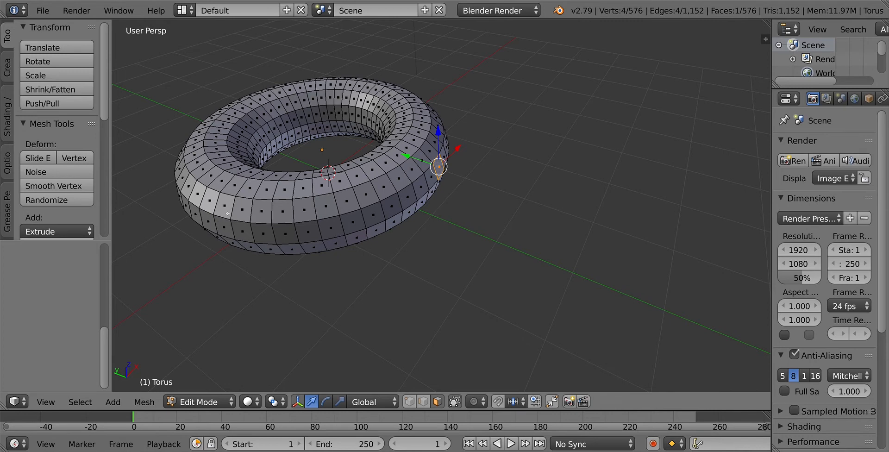
right_click(225, 186, "shift")
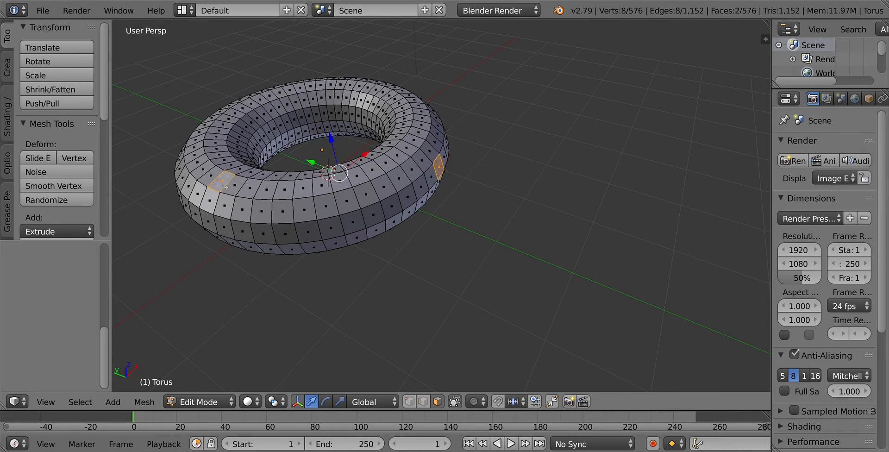
right_click(441, 168)
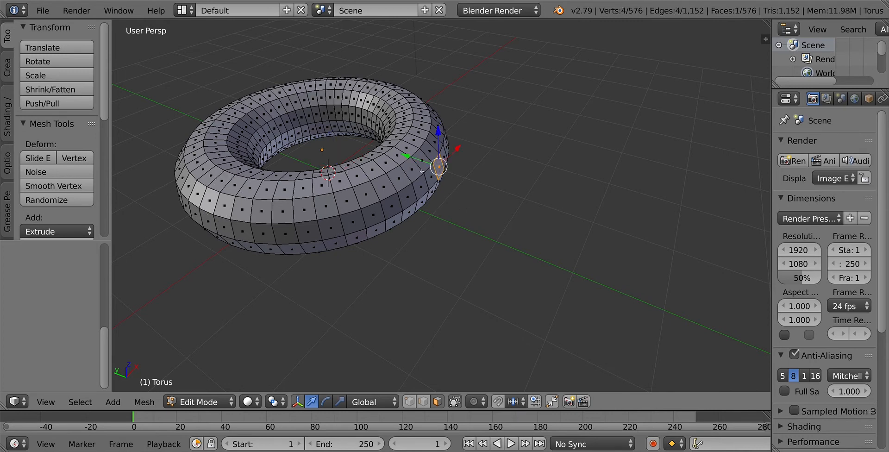
right_click(404, 174)
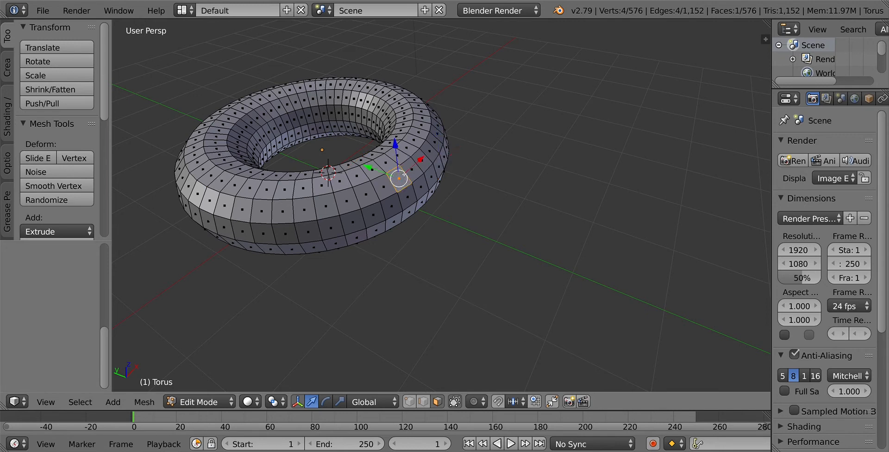
Start a new selection on an upper outer face, extending it around the torus's end and back along the row above.
right_click(367, 192)
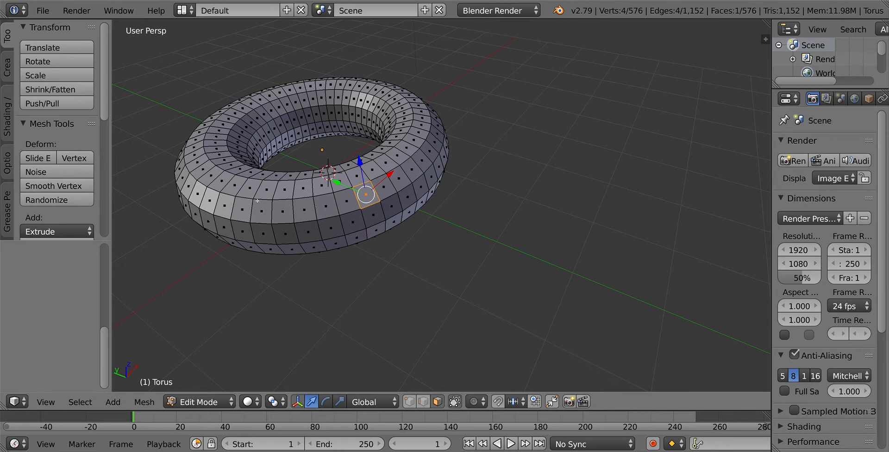
right_click(183, 174, "alt")
right_click(201, 149, "ctrl")
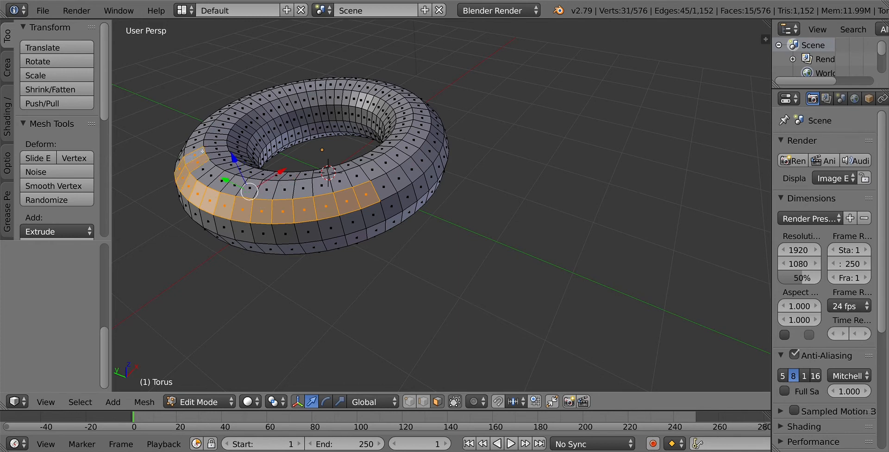
right_click(202, 178, "shift")
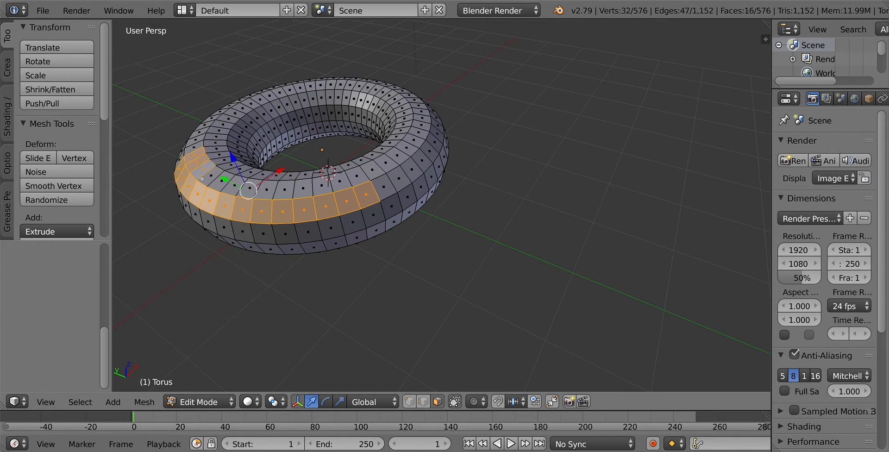
right_click(268, 188, "ctrl")
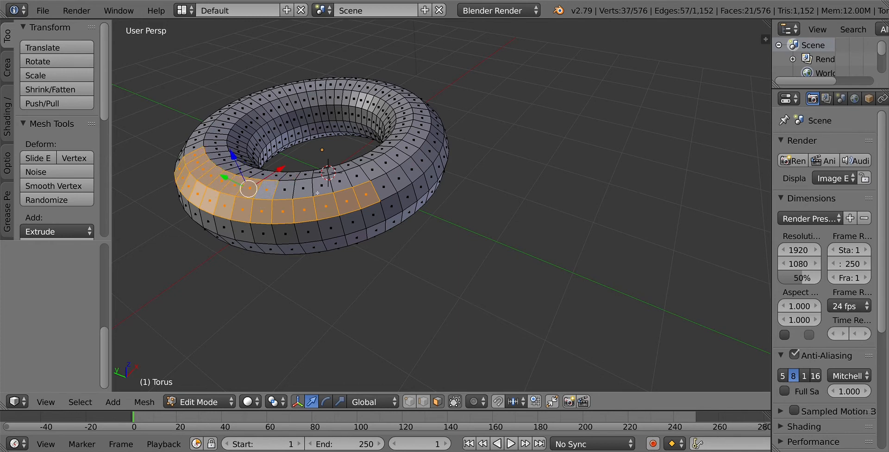
Extend the upper row's selection along the near side and around to the row bordering the hole.
right_click(418, 133, "ctrl")
right_click(425, 110, "ctrl")
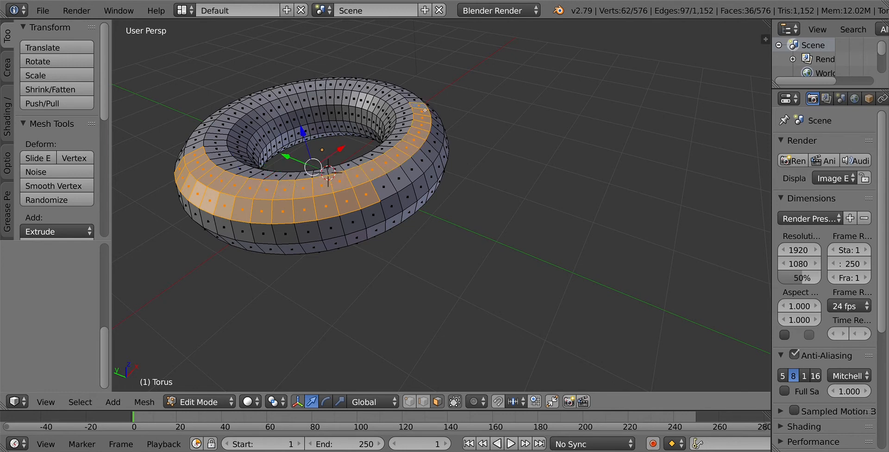
right_click(394, 106, "ctrl")
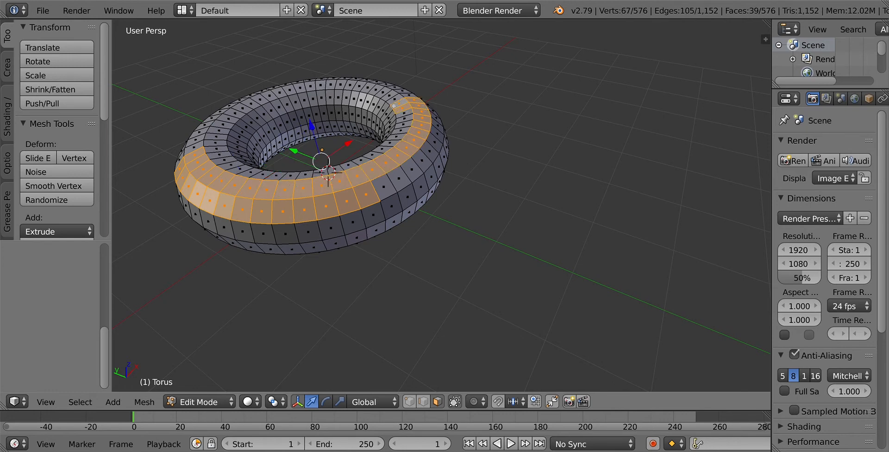
Select the faces of the top row beside the hole along the torus's near side.
right_click(407, 121, "ctrl")
right_click(397, 136, "ctrl")
right_click(377, 150, "ctrl")
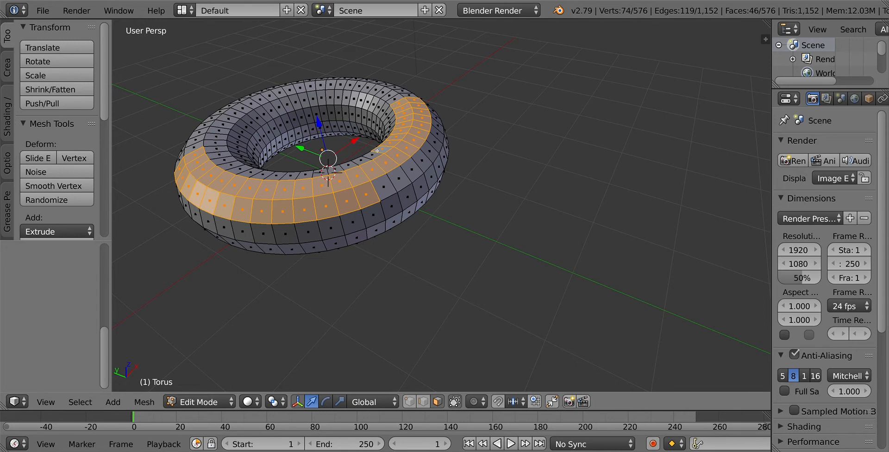
right_click(325, 172, "ctrl")
right_click(286, 175, "ctrl")
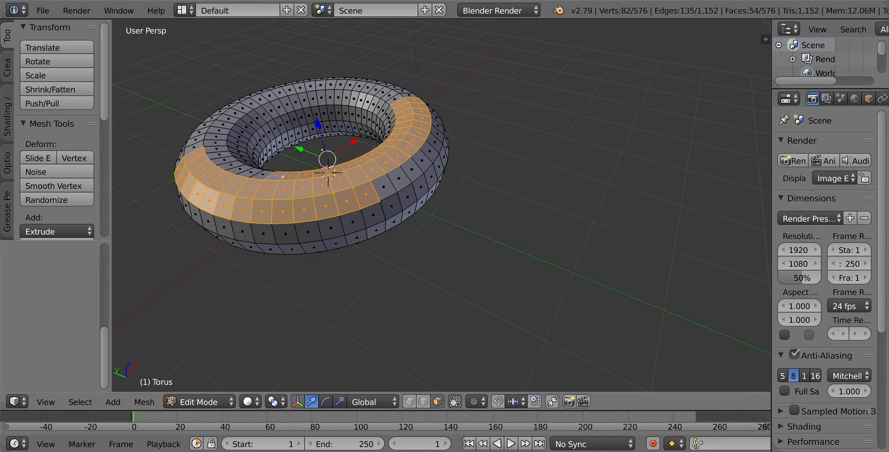
Complete the top row around the hole by extending the selection along its far side.
right_click(241, 165, "ctrl")
right_click(230, 159, "ctrl")
right_click(219, 139, "ctrl")
right_click(224, 128, "ctrl")
right_click(236, 119, "ctrl")
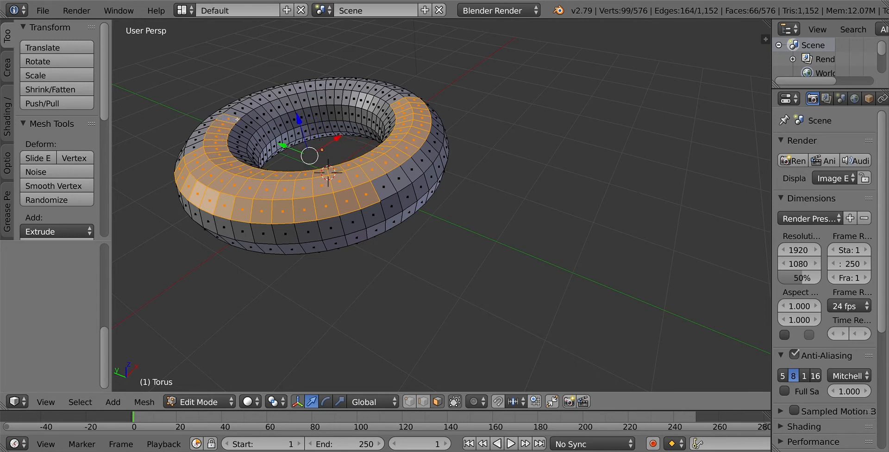
right_click(331, 87, "ctrl")
right_click(388, 98, "ctrl")
right_click(398, 103, "ctrl")
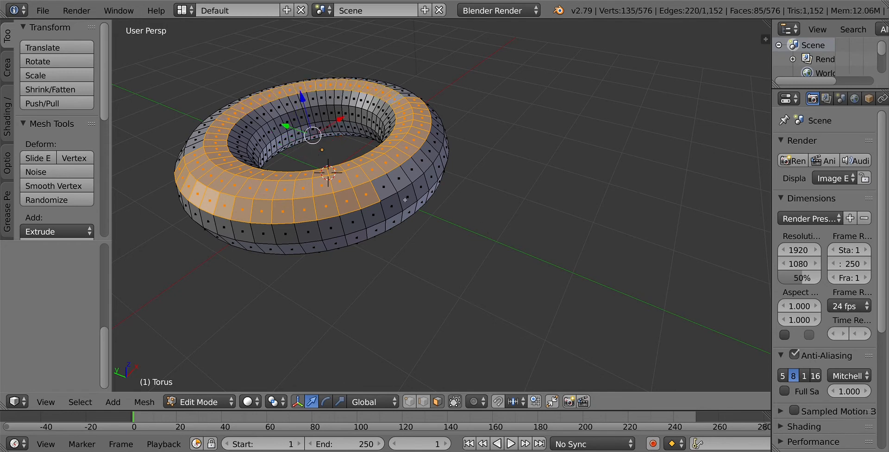
Add faces of the upper outer rows along the torus's curved end beside the completed top row.
right_click(440, 136, "ctrl")
right_click(435, 143, "ctrl")
right_click(420, 163, "ctrl")
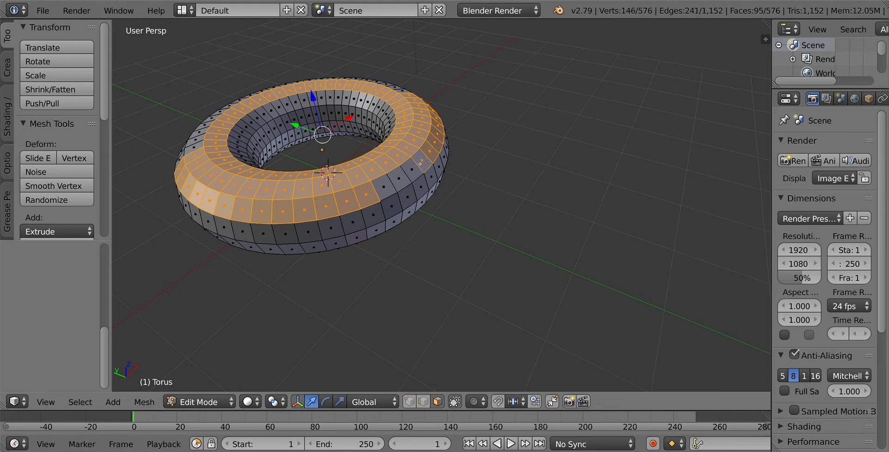
right_click(397, 186, "ctrl")
right_click(423, 171, "ctrl")
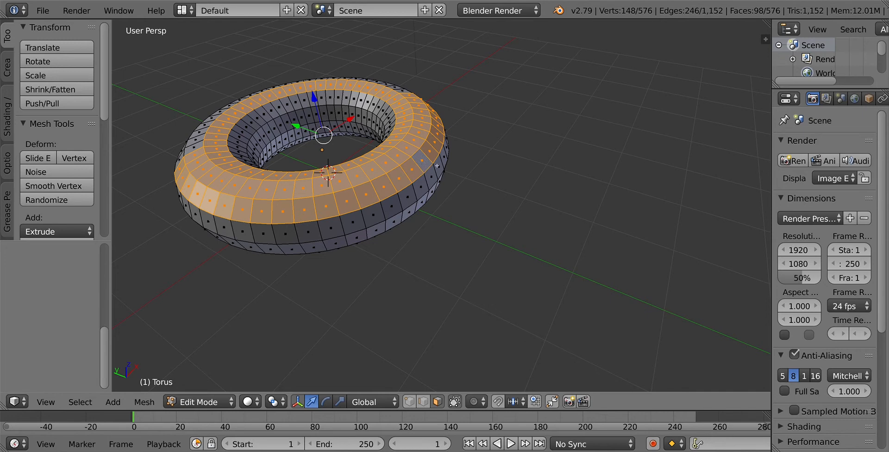
Extend the upper outer row's selection across the unselected opposite side of the torus.
middle_click_drag(484, 210, 463, 216)
middle_click_drag(346, 243, 370, 274)
scroll(318, 298, "down", 4)
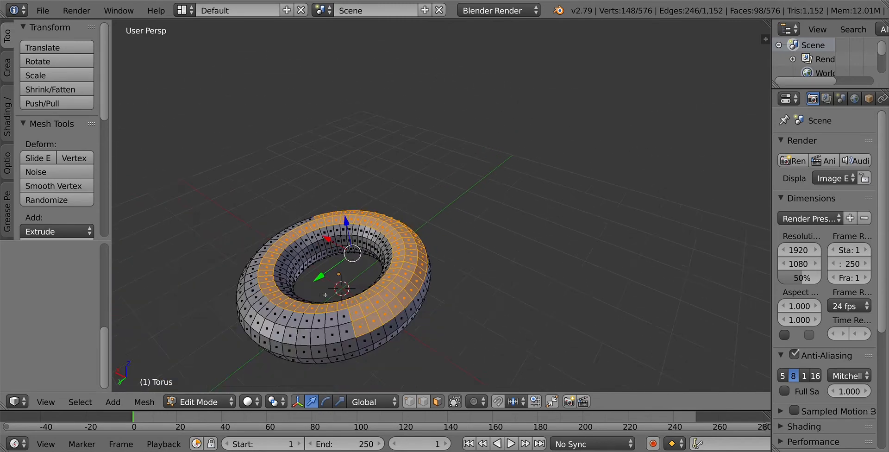
middle_click_drag(334, 291, 348, 275)
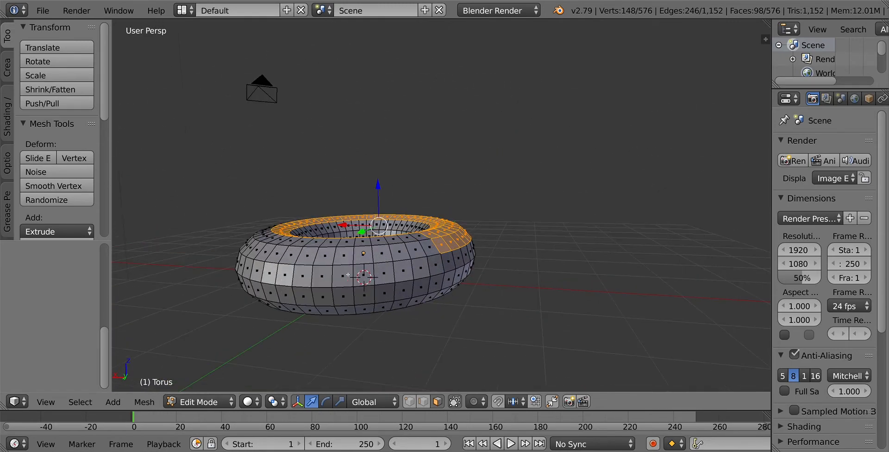
right_click(423, 255, "shift")
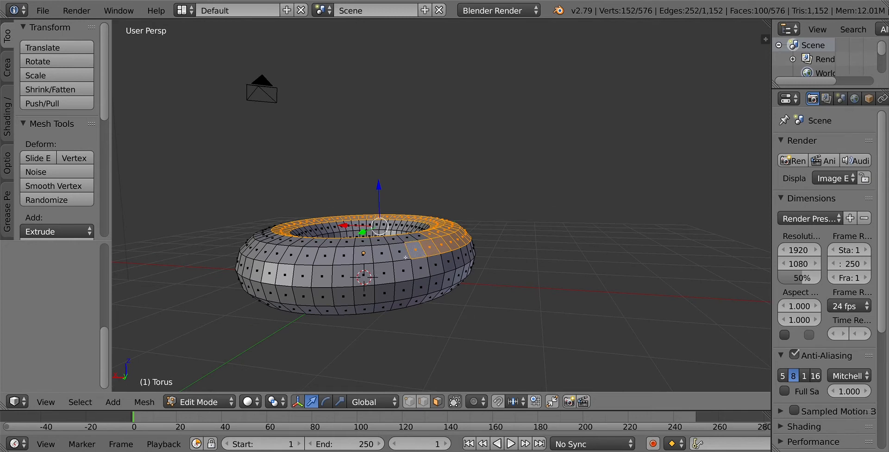
right_click(309, 256, "ctrl")
right_click(254, 253, "ctrl")
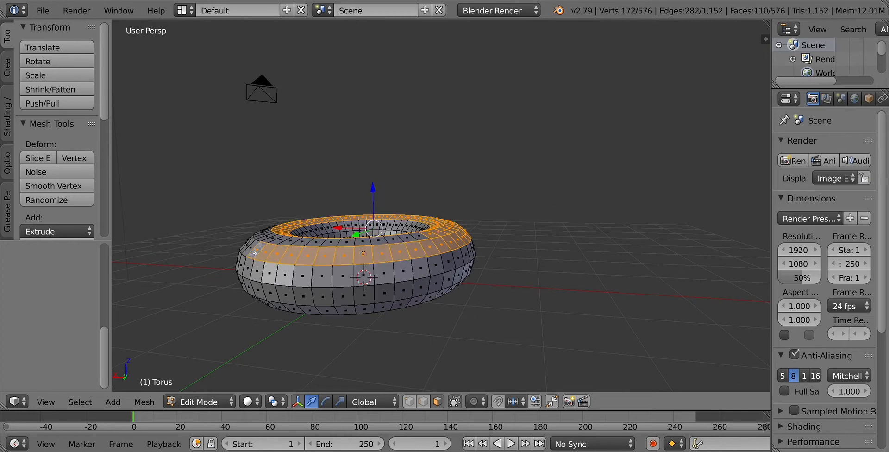
Fill the unselected faces between the newly selected outer row and the hole on this side.
right_click(257, 234, "ctrl")
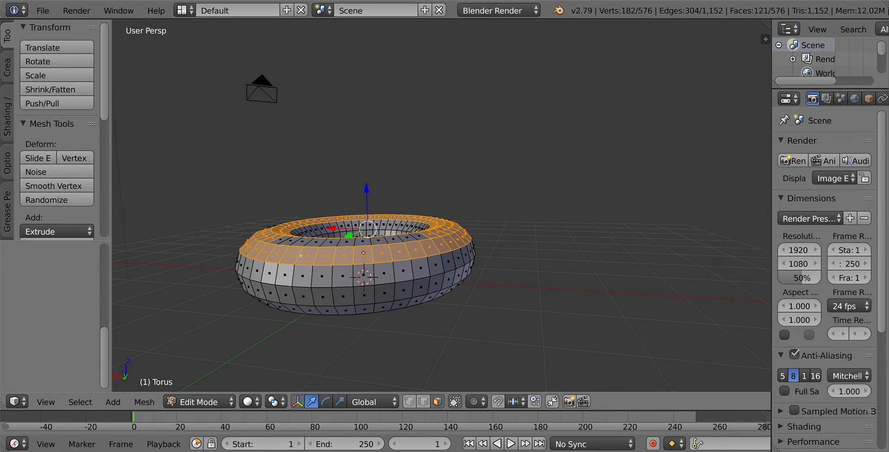
right_click(374, 245, "ctrl")
right_click(400, 242, "ctrl")
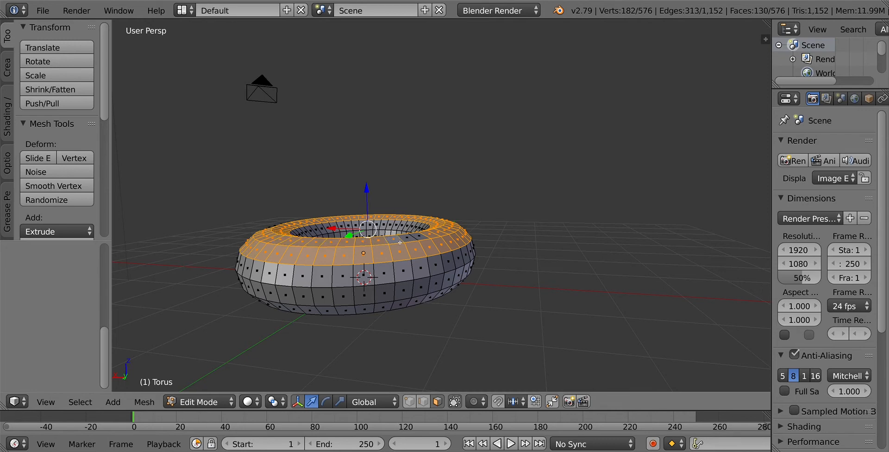
right_click(423, 241, "ctrl")
Fill the remaining gap in the upper outer rows at the torus's other end.
middle_click_drag(413, 286, 251, 297)
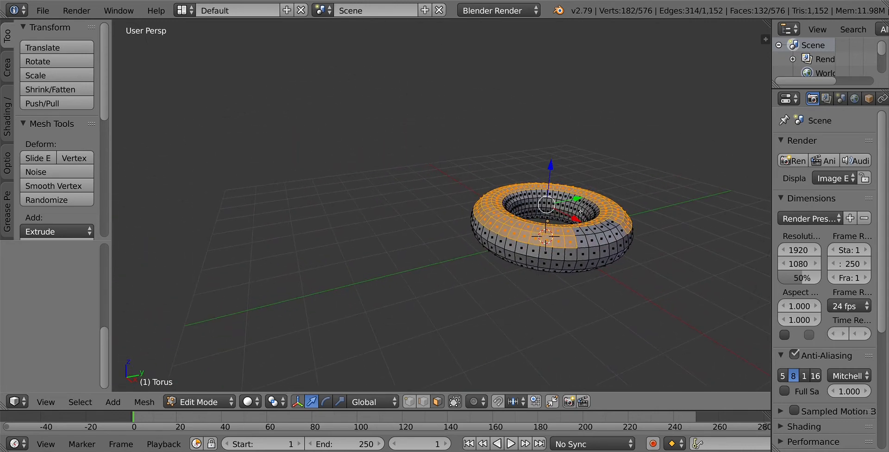
right_click(585, 235, "ctrl")
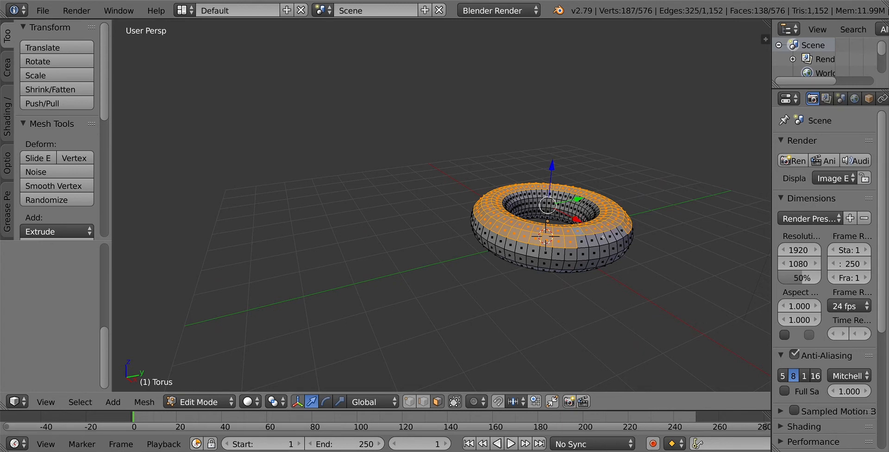
right_click(618, 232, "ctrl")
right_click(626, 235, "ctrl")
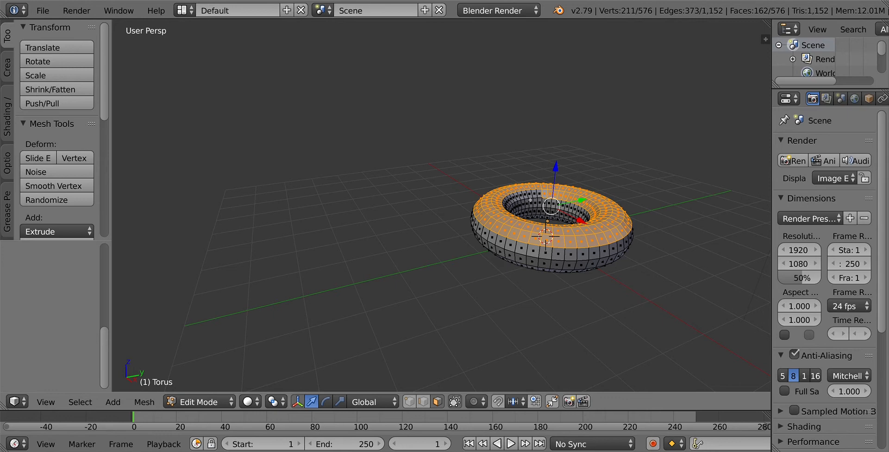
Complete the selection of the upper inner row of faces around the torus's hole.
right_click(509, 202, "ctrl")
middle_click_drag(577, 207, 475, 205)
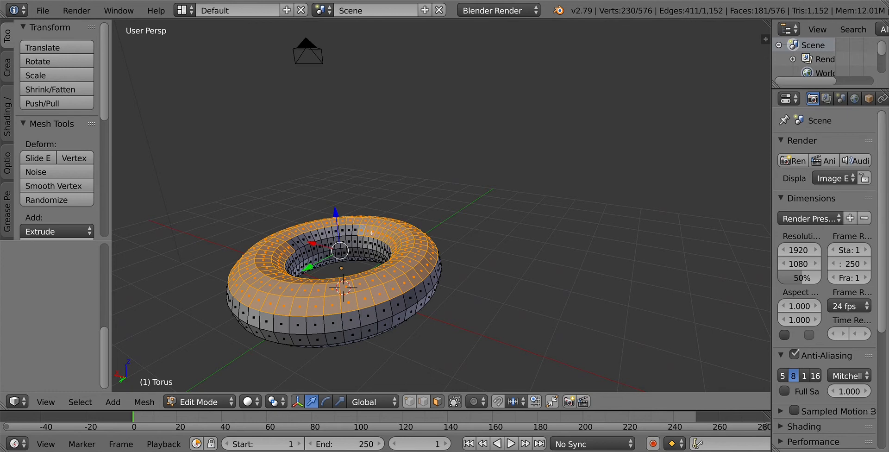
right_click(300, 236, "ctrl")
right_click(303, 238, "ctrl")
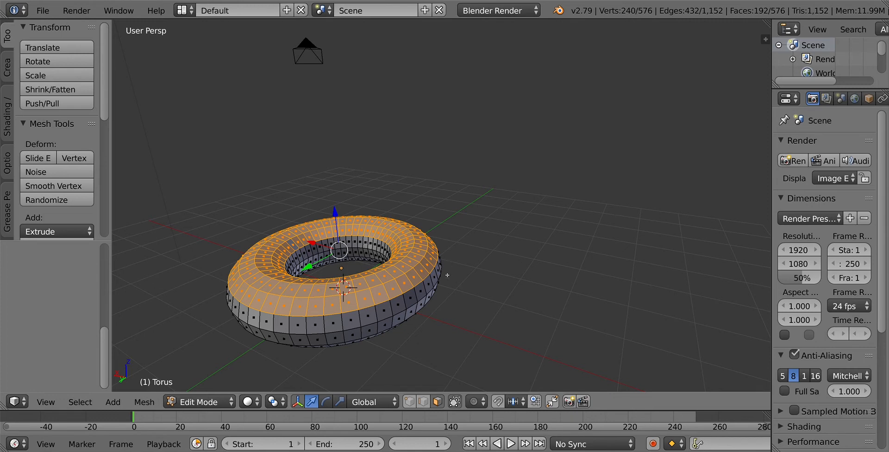
Separate the selected upper faces of the torus into their own object and return to Object Mode.
middle_click_drag(453, 287, 417, 281)
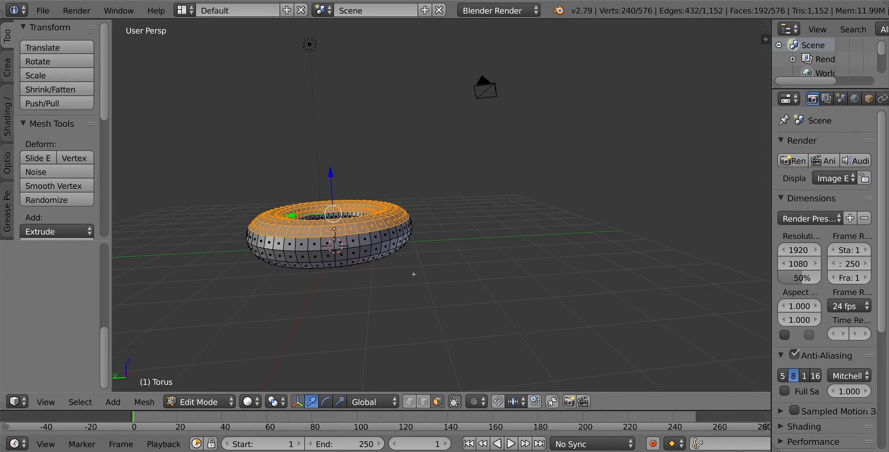
middle_click_drag(414, 274, 393, 283)
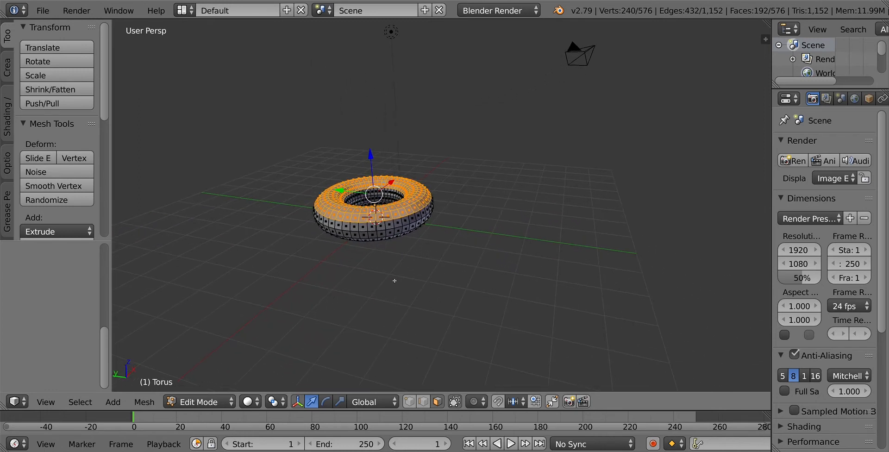
mouse_move(456, 239)
middle_mouse_down()
mouse_move(467, 227)
mouse_move(460, 218)
mouse_move(450, 227)
middle_mouse_up()
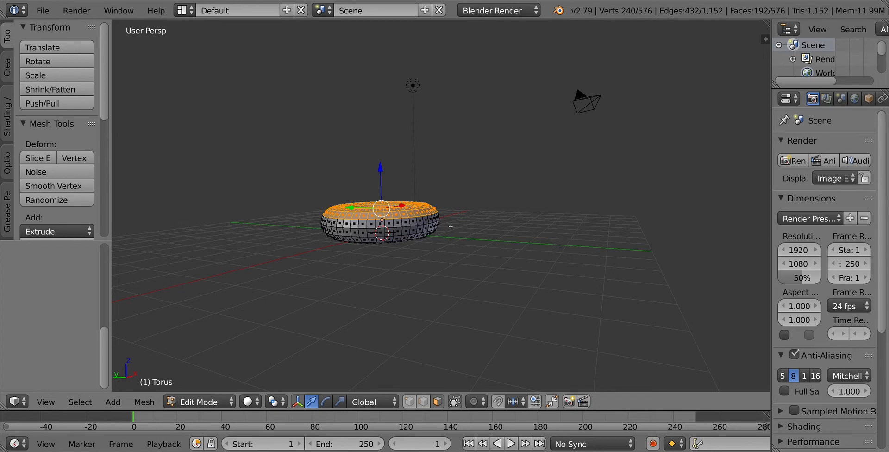
key("p")
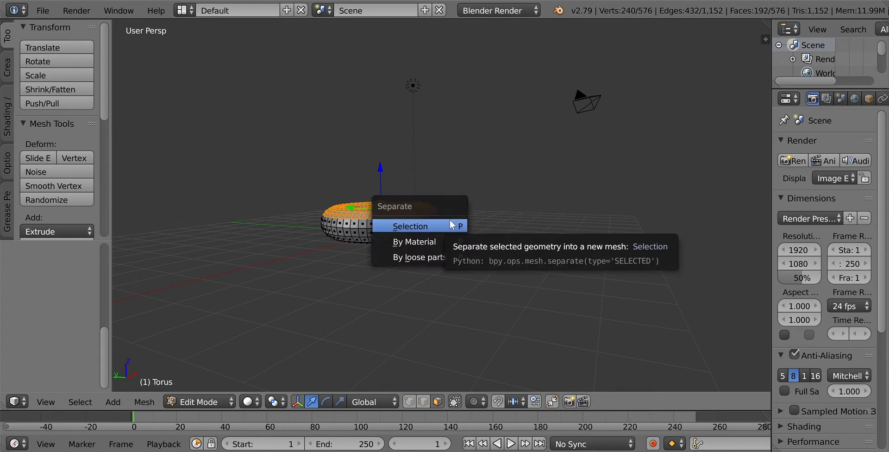
key("p")
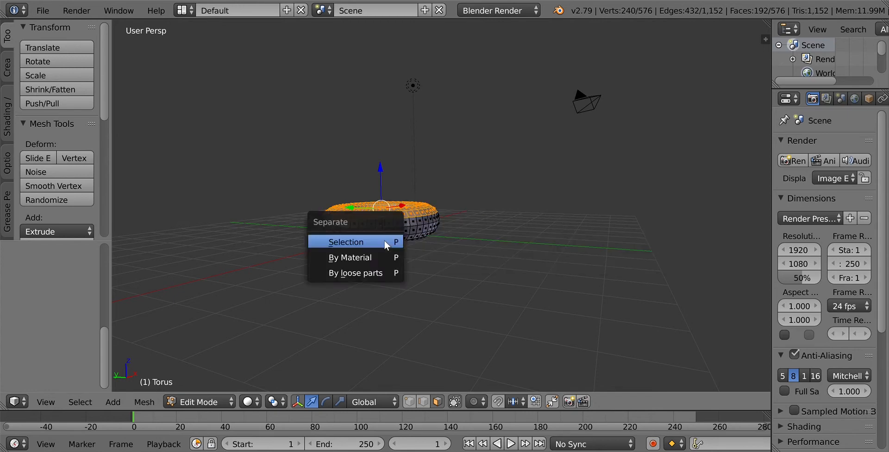
left_click(355, 247)
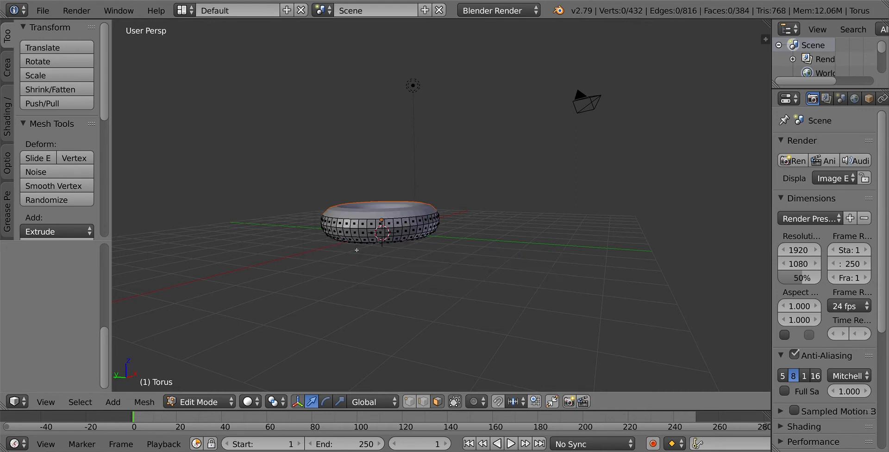
left_click(232, 401)
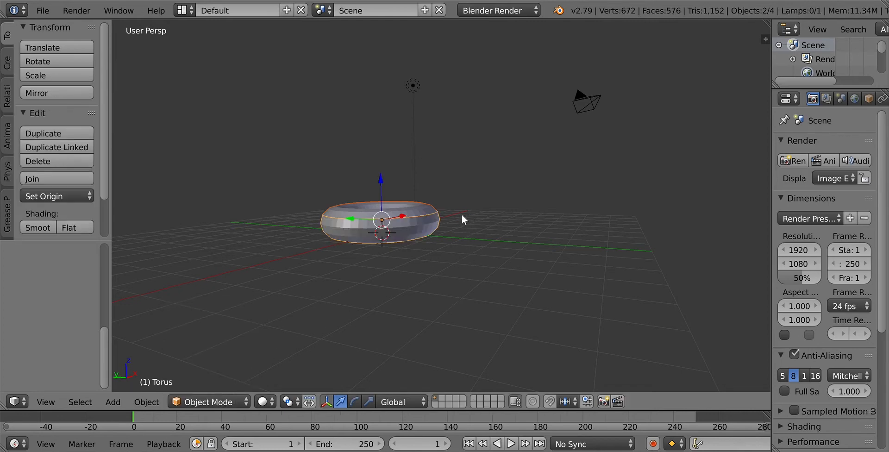
Add a new material to the lower part of the torus with a blue diffuse color, RGB 0.071, 0.080, 0.800.
middle_click_drag(437, 226, 463, 227)
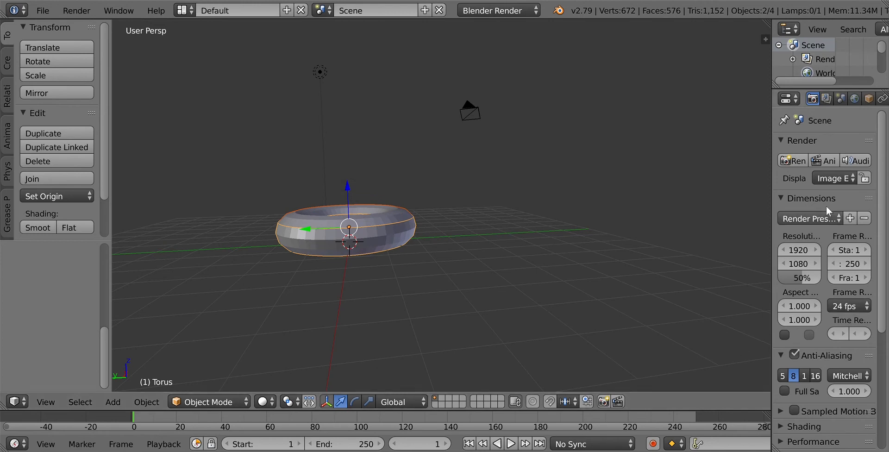
left_click_drag(771, 162, 675, 159)
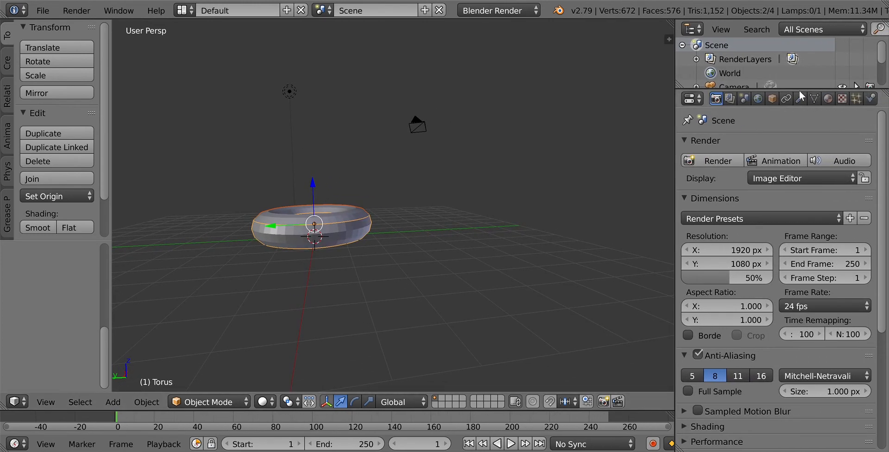
left_click(828, 98)
left_click(741, 191)
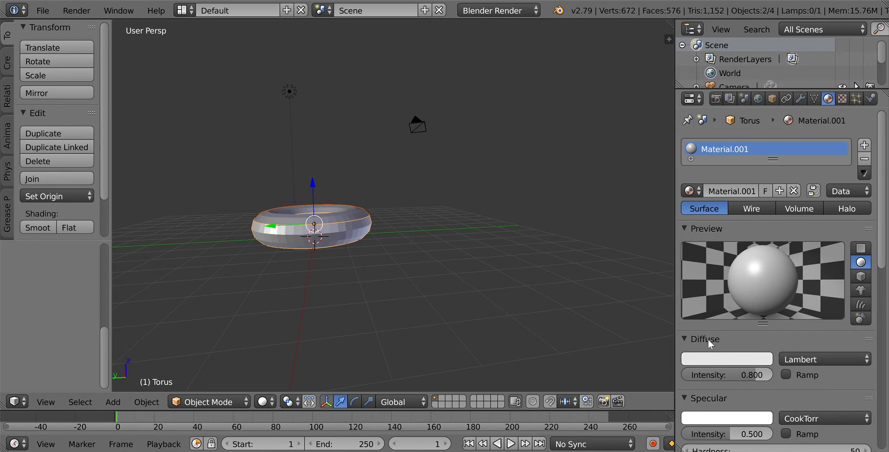
left_click(714, 359)
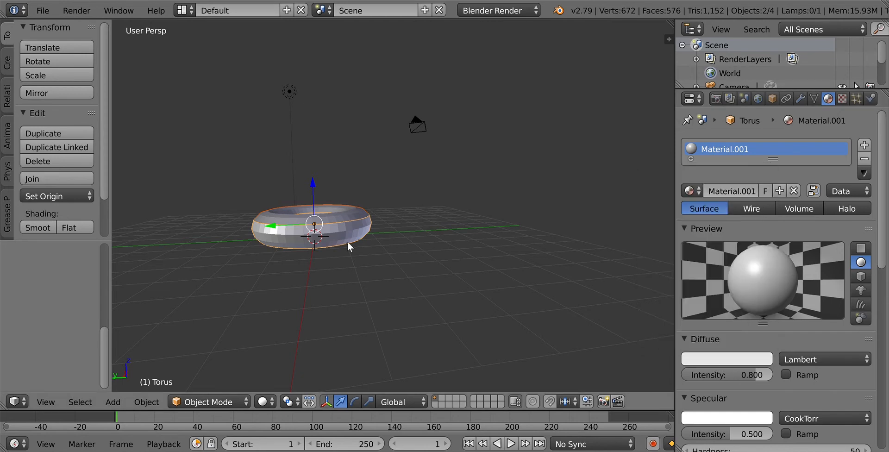
left_click(720, 359)
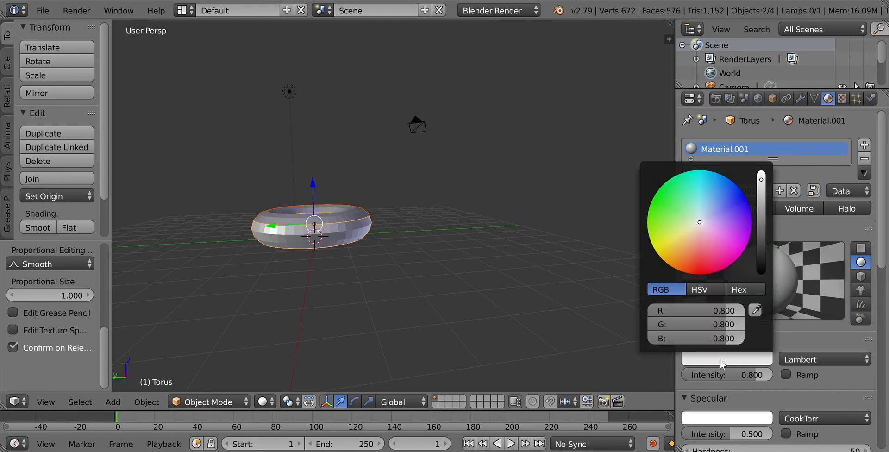
left_click(729, 204)
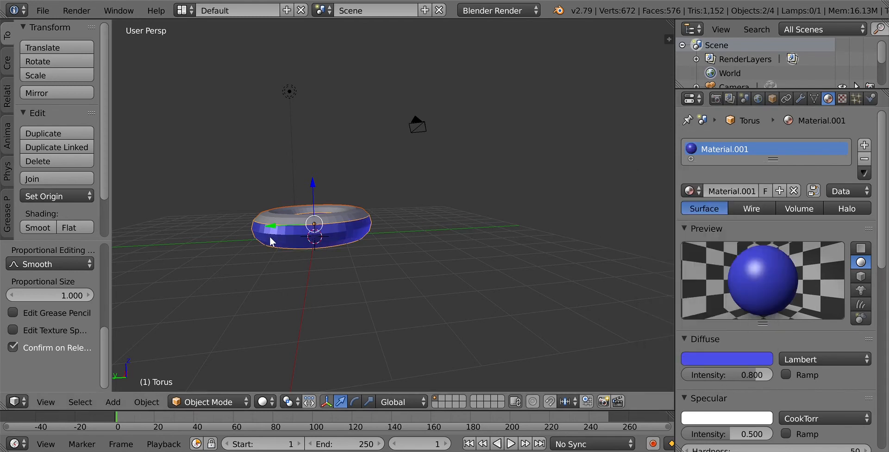
Add a new material to the separated upper part with a crimson-pink diffuse color, RGB 0.800, 0.014, 0.165.
right_click(273, 217)
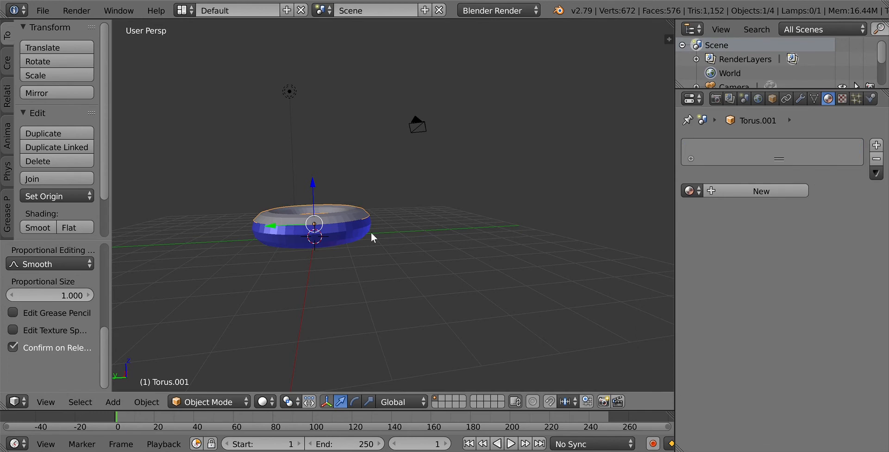
left_click(715, 193)
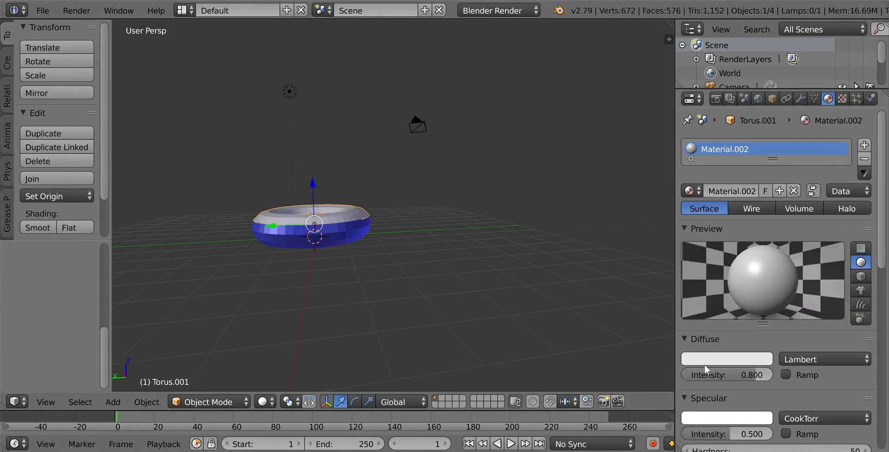
left_click(698, 356)
left_click(718, 263)
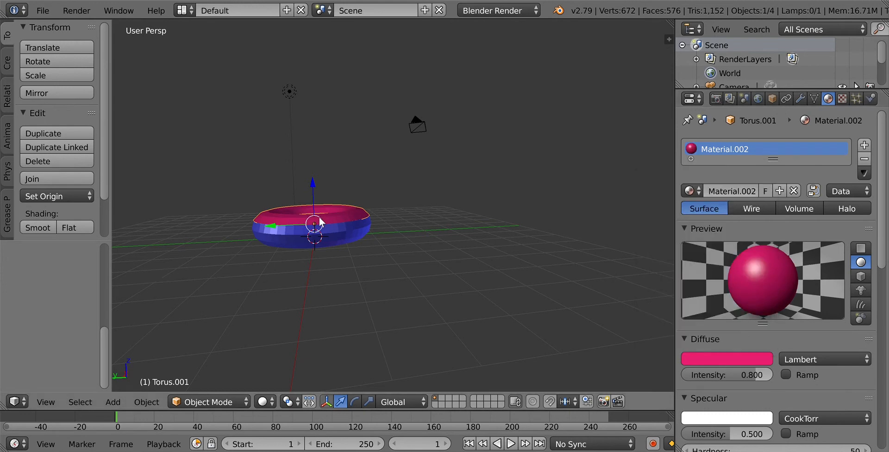
left_click(302, 226)
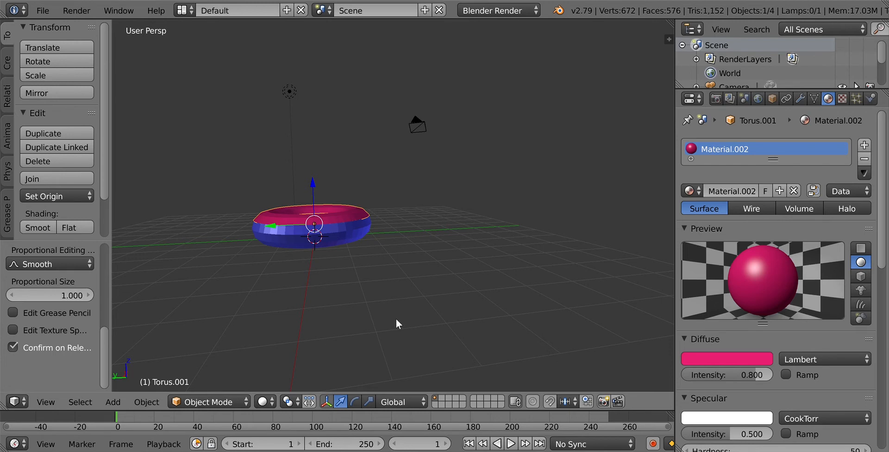
Recolor the lower part's material to a reddish-orange diffuse color, RGB 0.800, 0.143, 0.038.
right_click(277, 241)
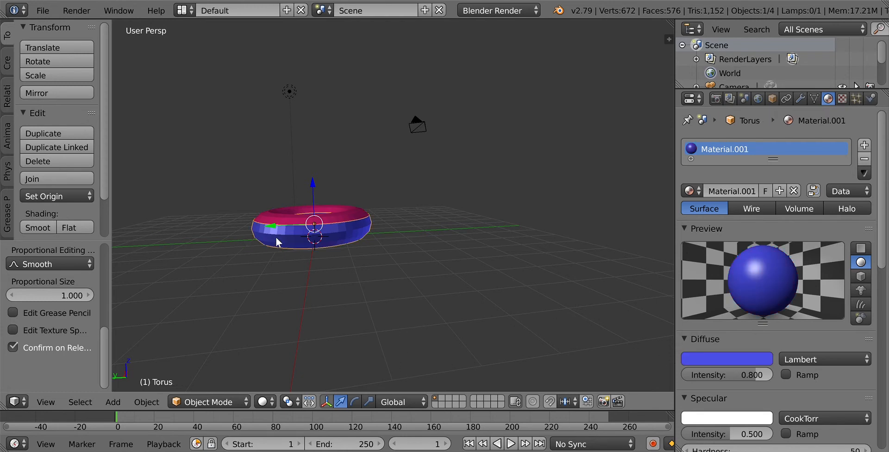
left_click(727, 360)
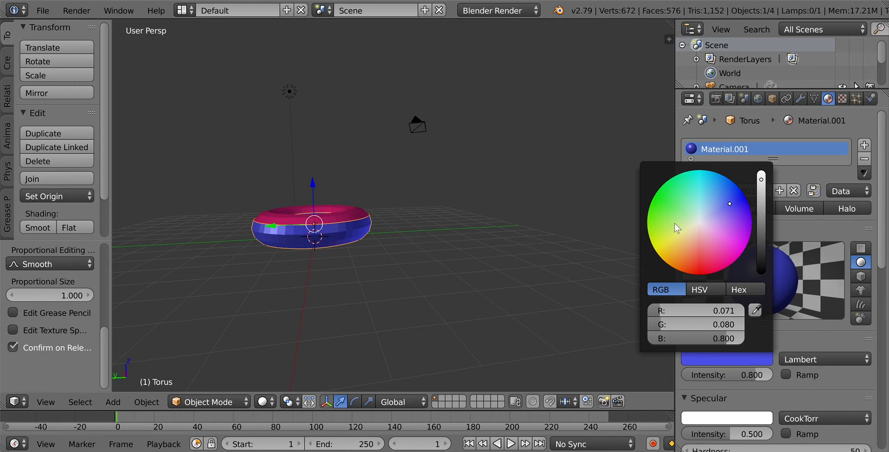
left_click(680, 259)
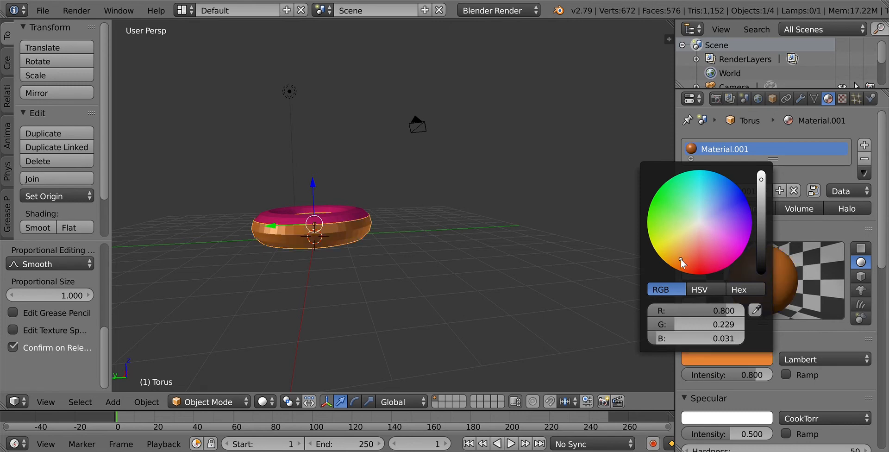
left_click(719, 259)
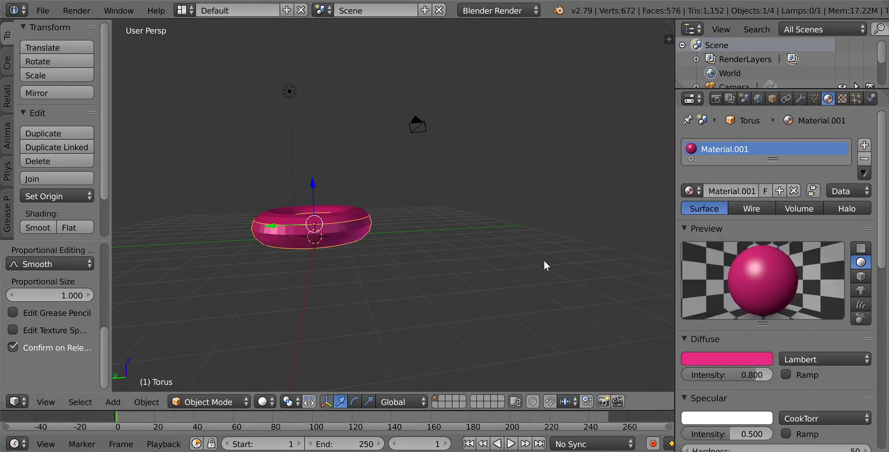
left_click(718, 355)
left_click(686, 261)
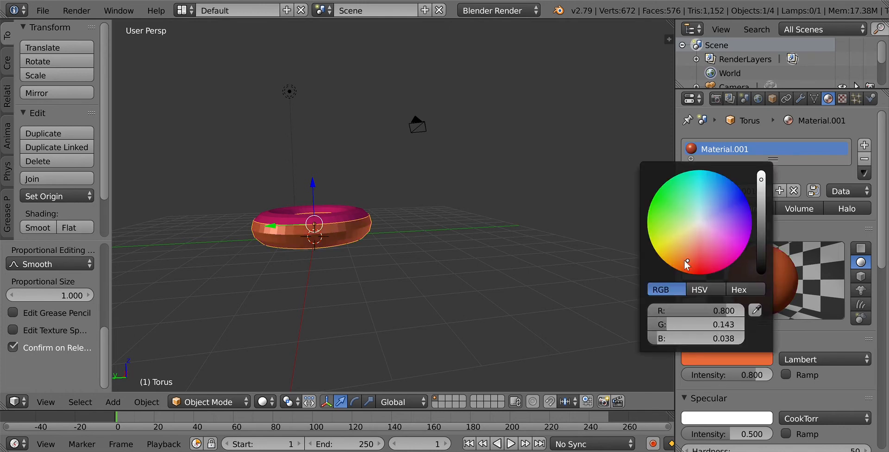
Shift the upper part's diffuse color to a more magenta pink, trying several nearby shades.
right_click(265, 221)
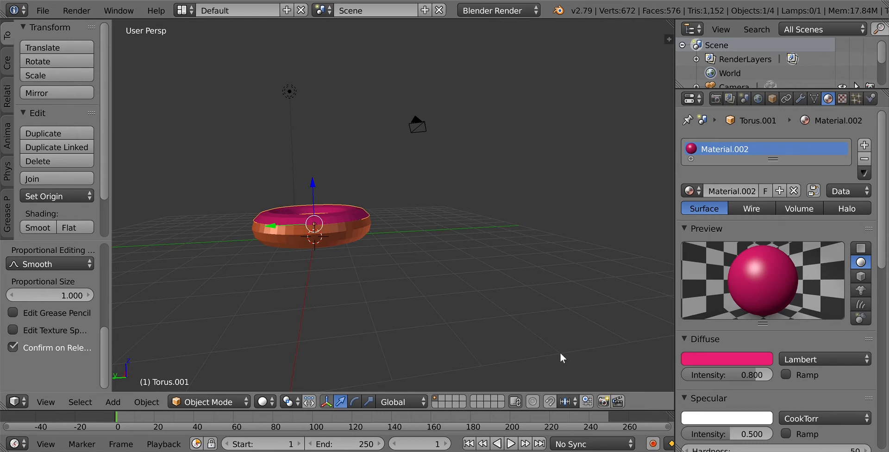
left_click(683, 357)
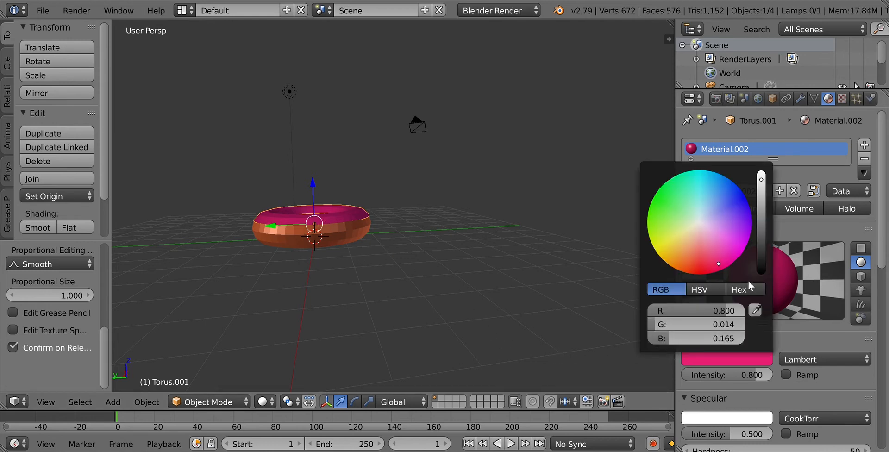
left_click(723, 246)
left_click(722, 256)
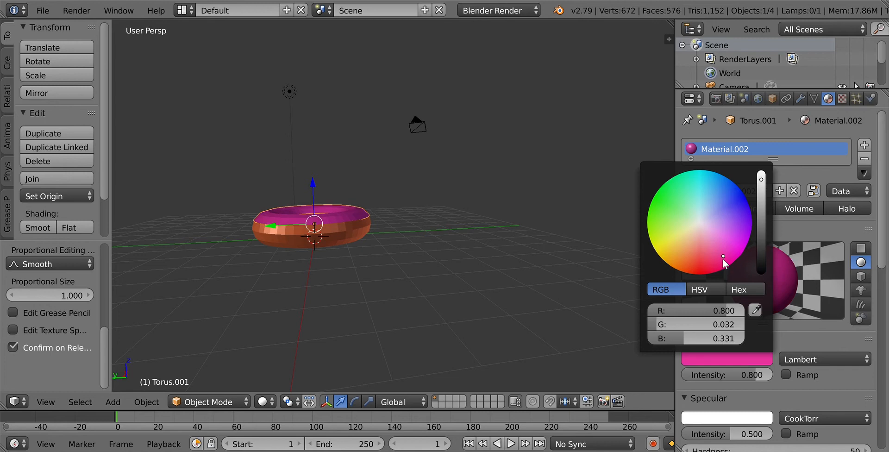
left_click(719, 262)
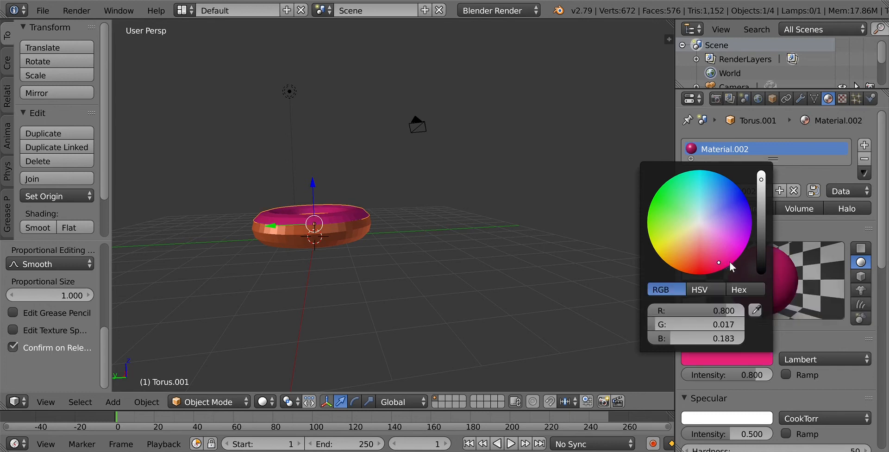
left_click(726, 254)
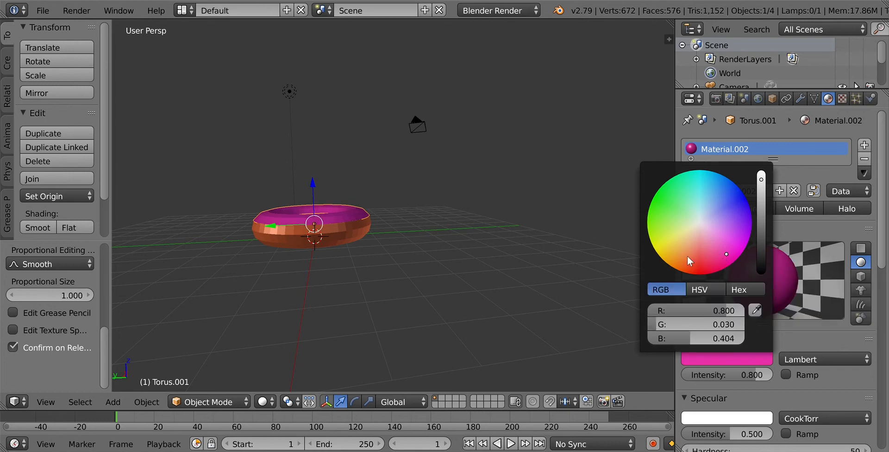
left_click(720, 262)
left_click(722, 258)
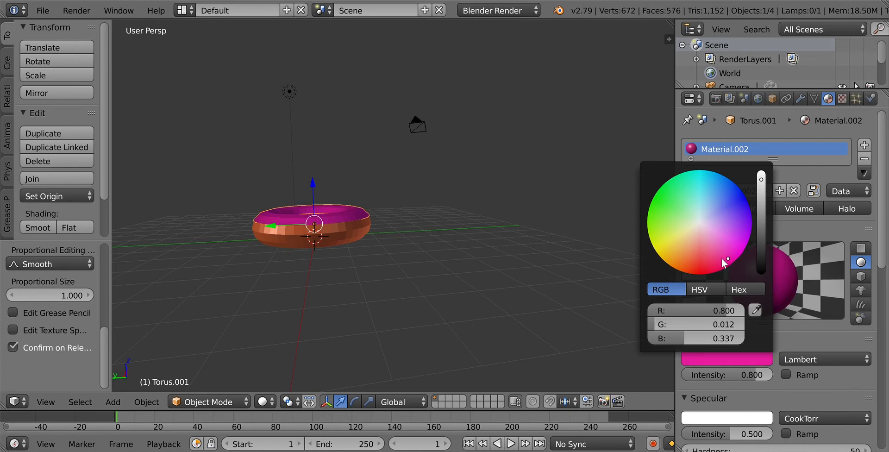
left_click(723, 262)
left_click(725, 257)
Raise the pink upper part slightly along Z, and raise the orange lower part to meet it.
middle_click_drag(369, 326, 452, 306)
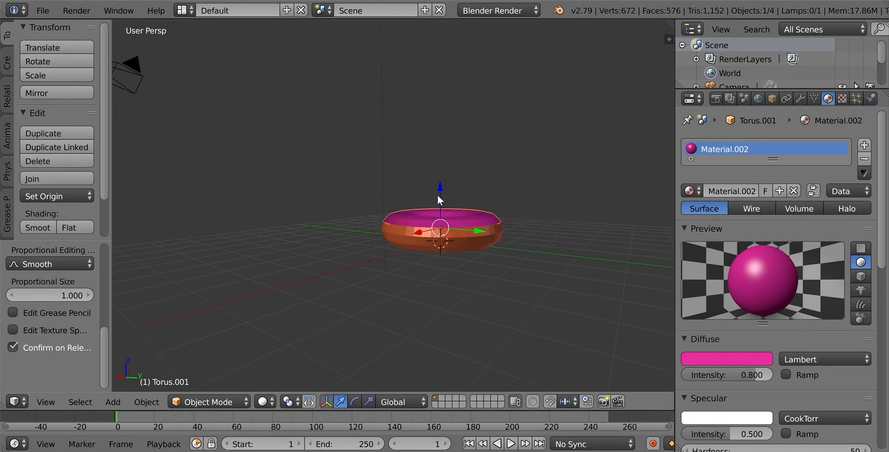
left_click_drag(438, 189, 443, 183)
right_click(442, 236)
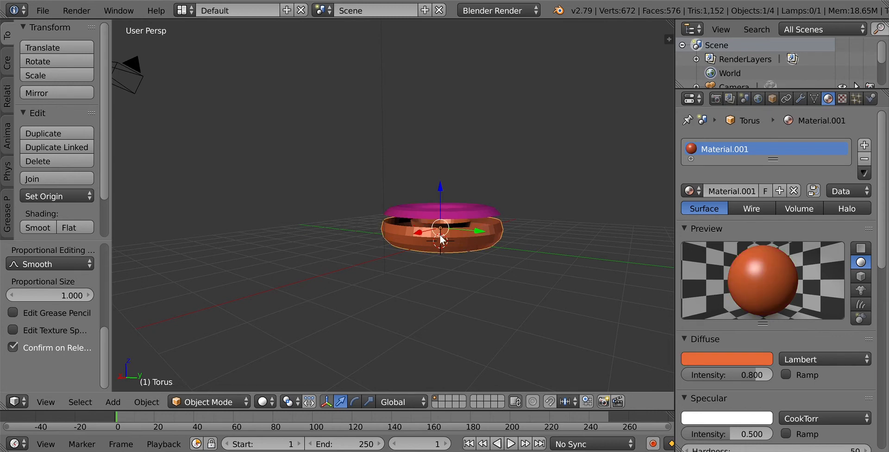
left_click_drag(440, 188, 448, 180)
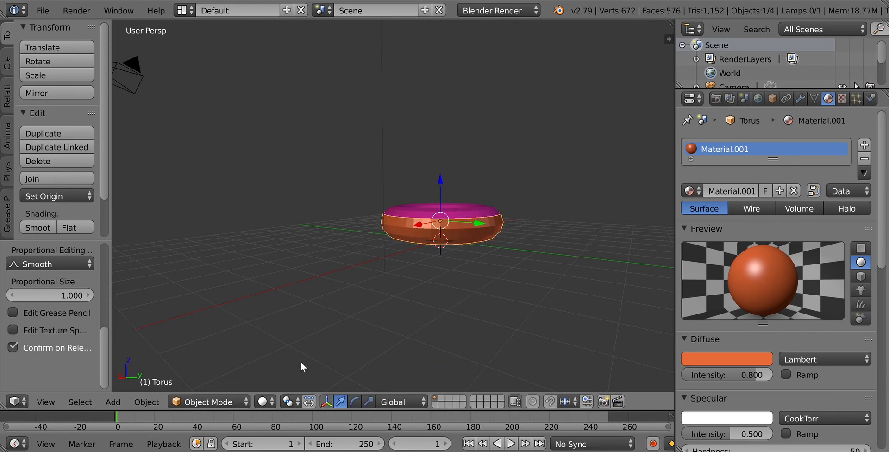
middle_click_drag(411, 331, 347, 332)
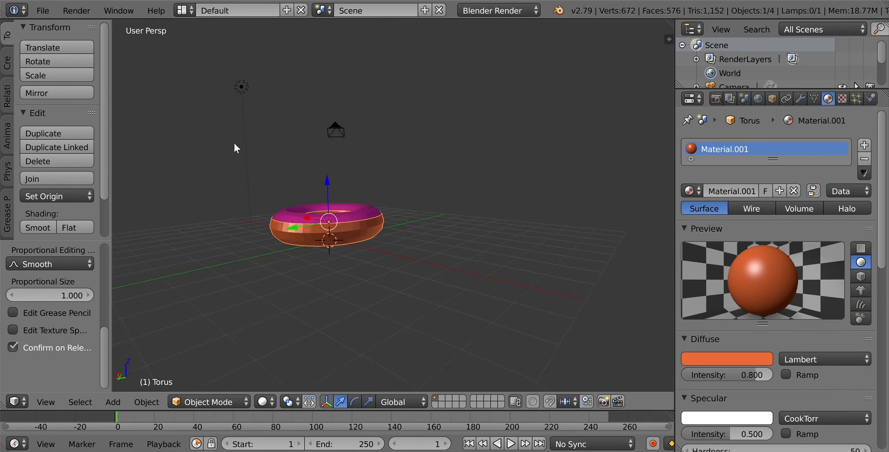
left_click(265, 401)
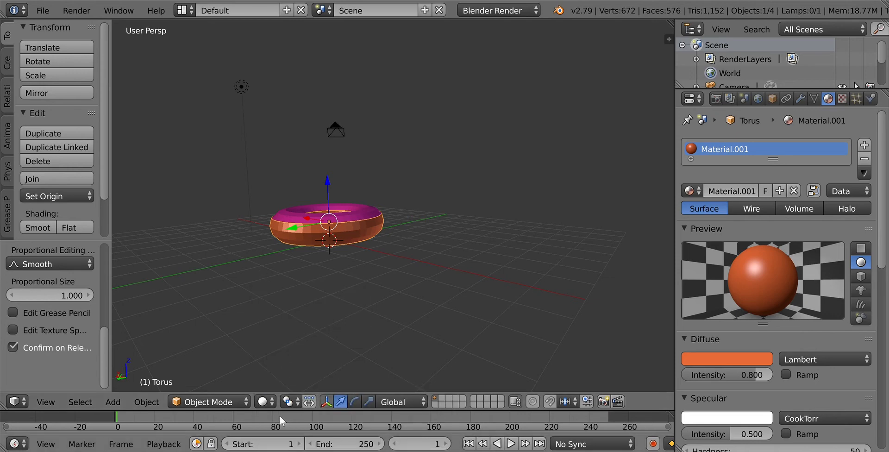
left_click(258, 407)
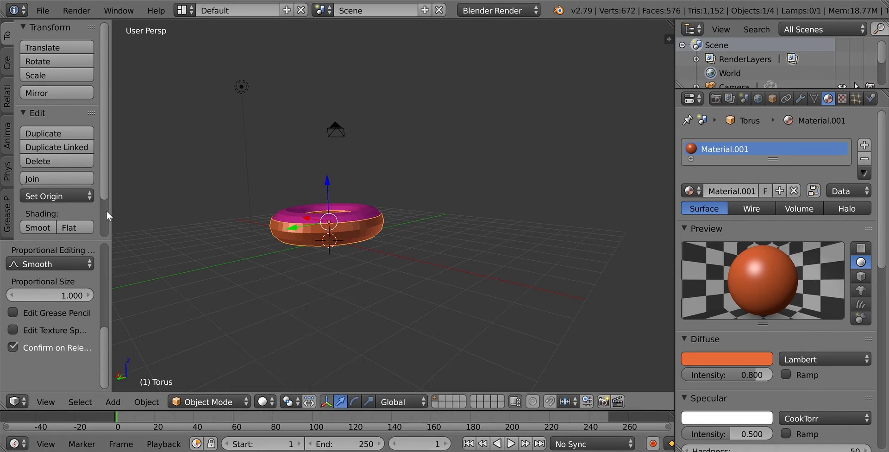
left_click(83, 13)
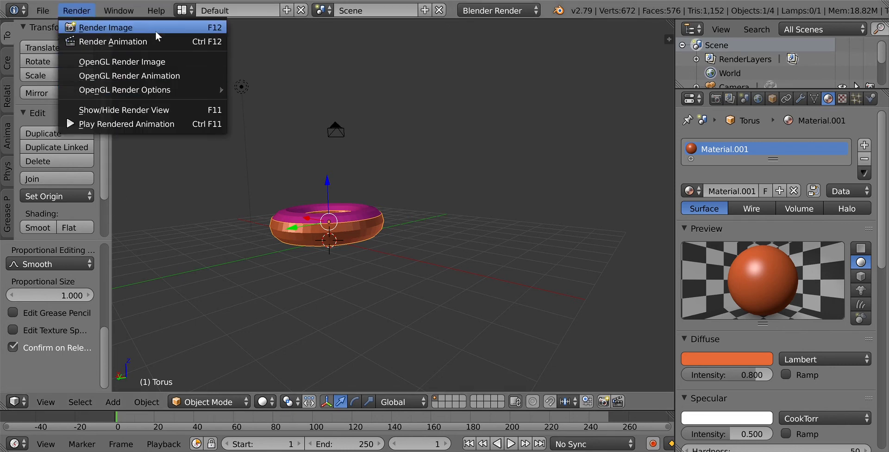
left_click(80, 10)
mouse_move(118, 12)
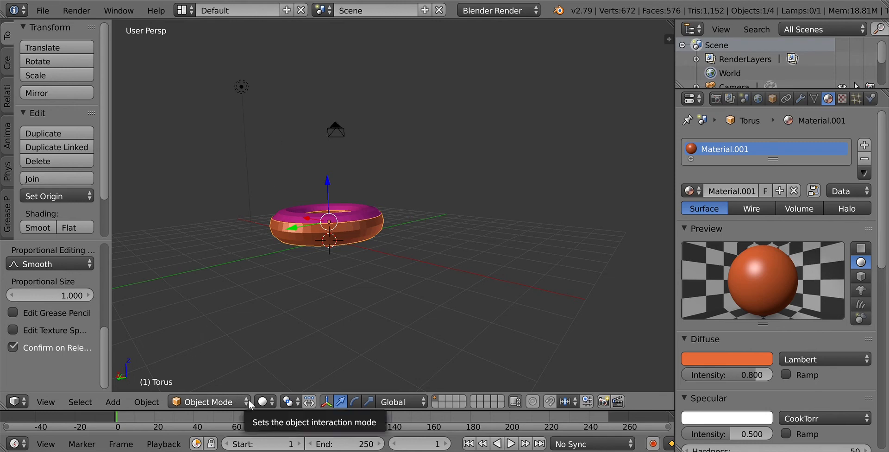
Preview the donut in Wireframe and Rendered viewport shading, and return the viewport to Solid shading.
left_click(262, 402)
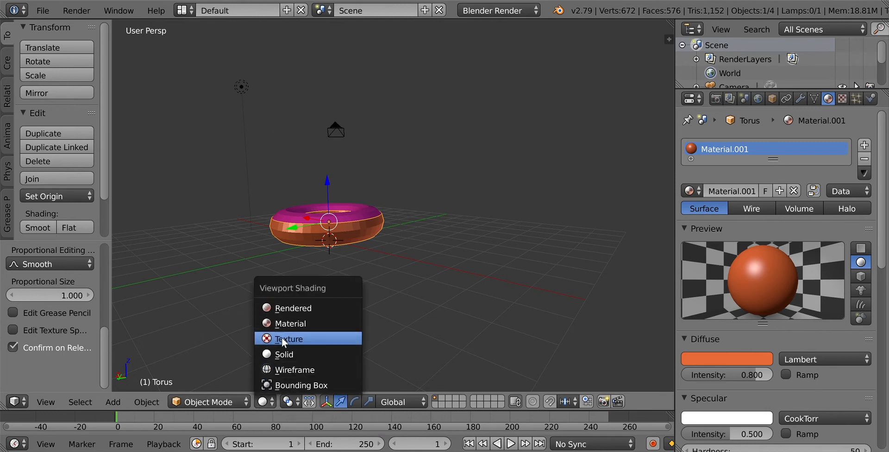
left_click(293, 371)
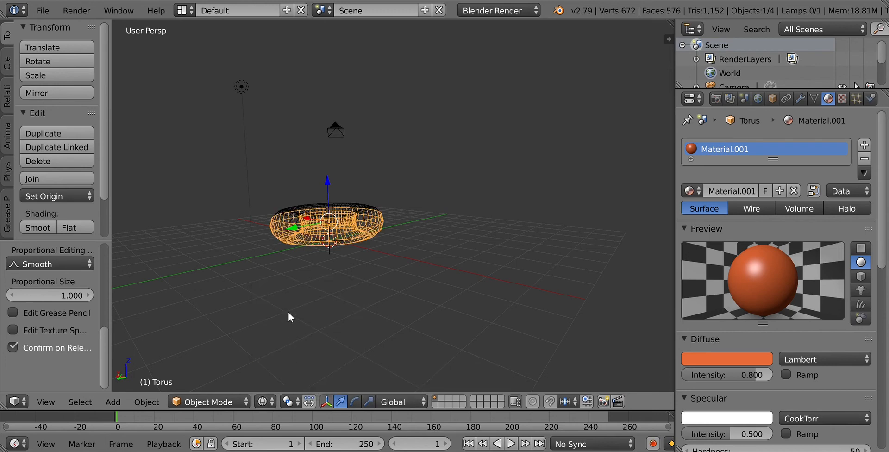
left_click(235, 402)
left_click(264, 402)
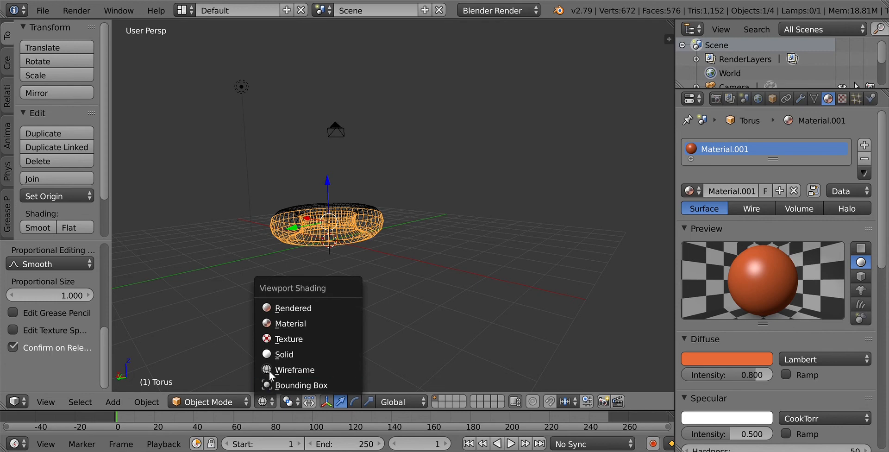
left_click(279, 309)
mouse_move(383, 272)
middle_mouse_down()
mouse_move(523, 268)
mouse_move(385, 276)
middle_mouse_up()
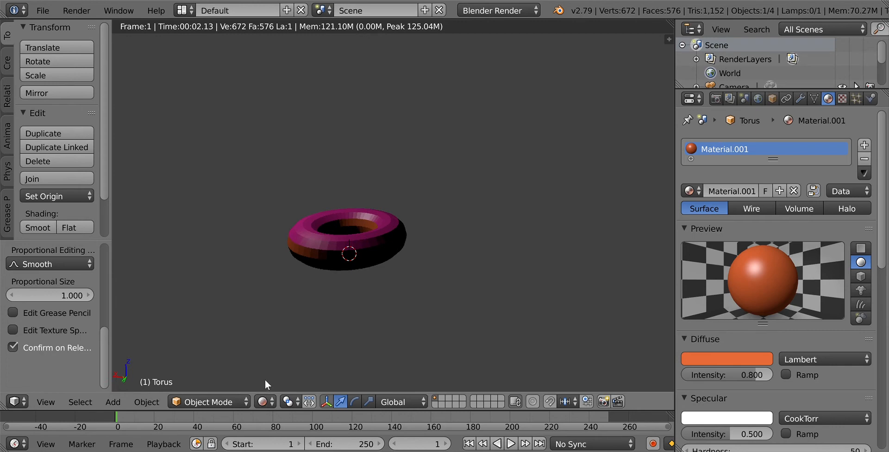
left_click(263, 401)
left_click(283, 355)
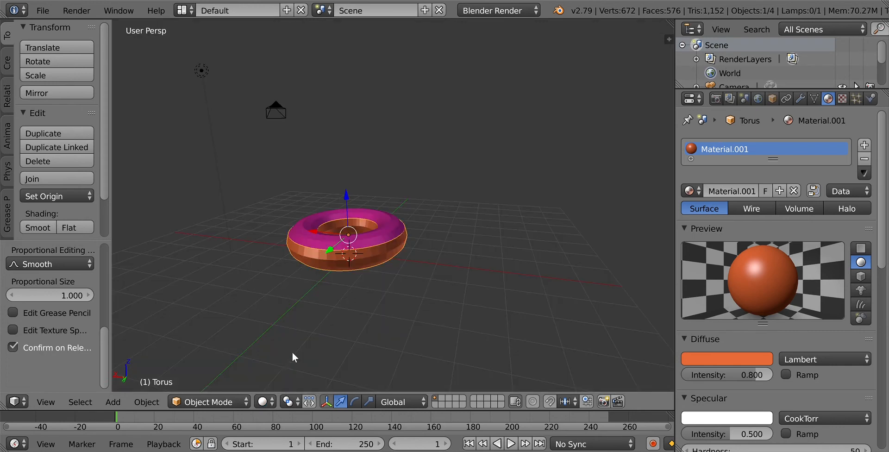
Duplicate the existing point lamp and place the copy close to the donut, just above its right rear edge.
right_click(208, 70)
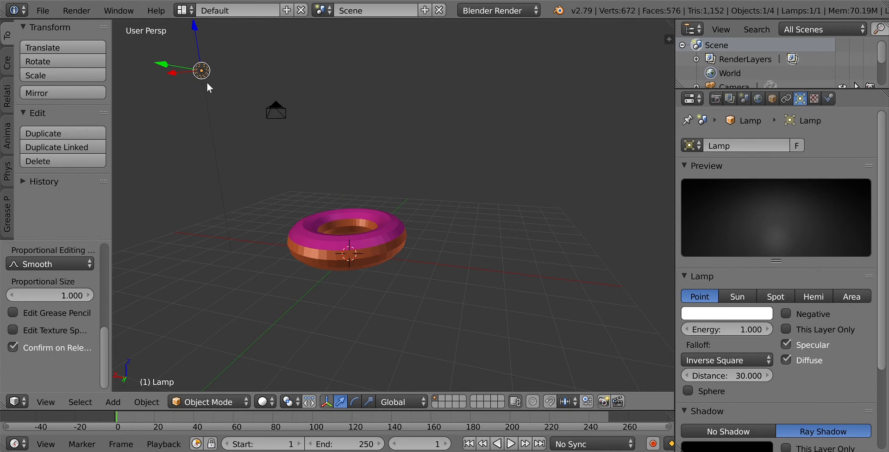
key("ctrl+c")
key("ctrl+v")
key("g")
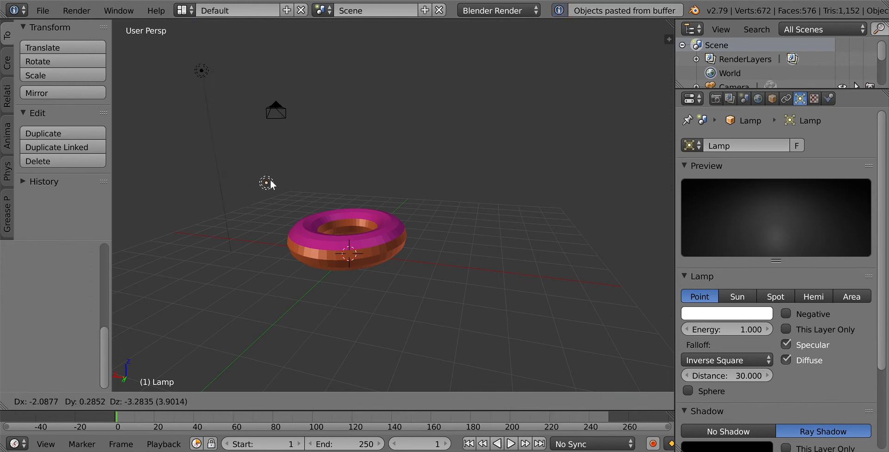
left_click(407, 200)
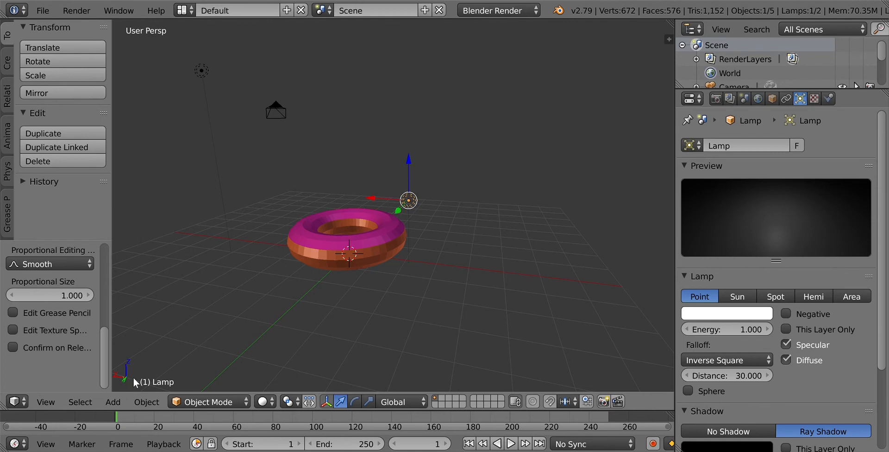
Add a Spot lamp at the 3D cursor beneath the donut.
key("shift+a")
mouse_move(100, 399)
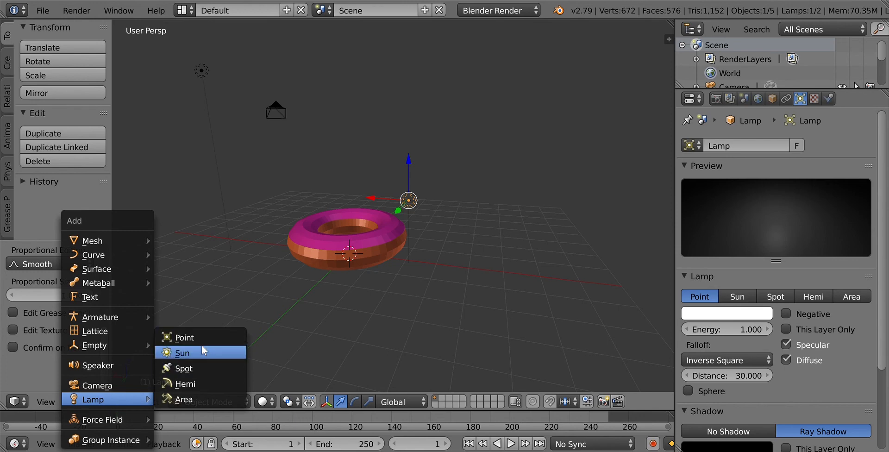
left_click(198, 369)
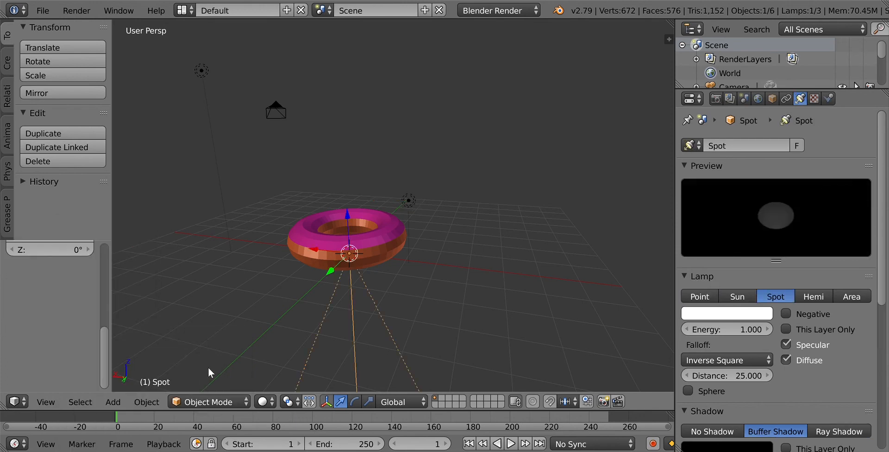
right_click(354, 258)
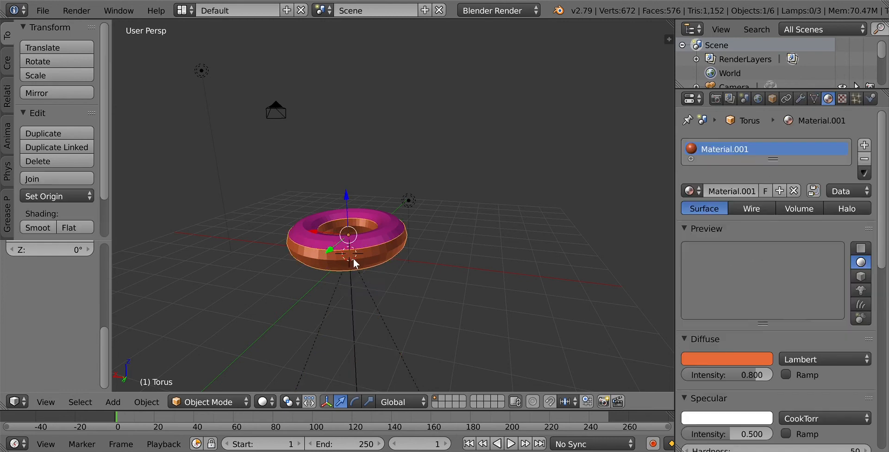
key("g")
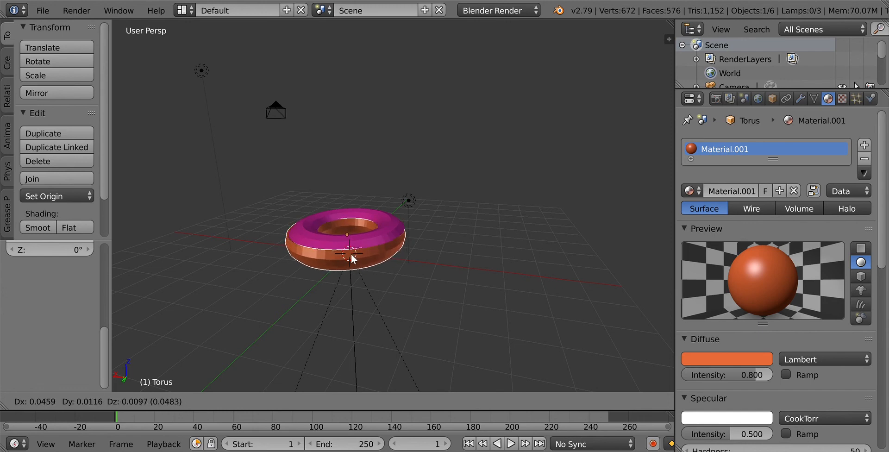
left_click(352, 253)
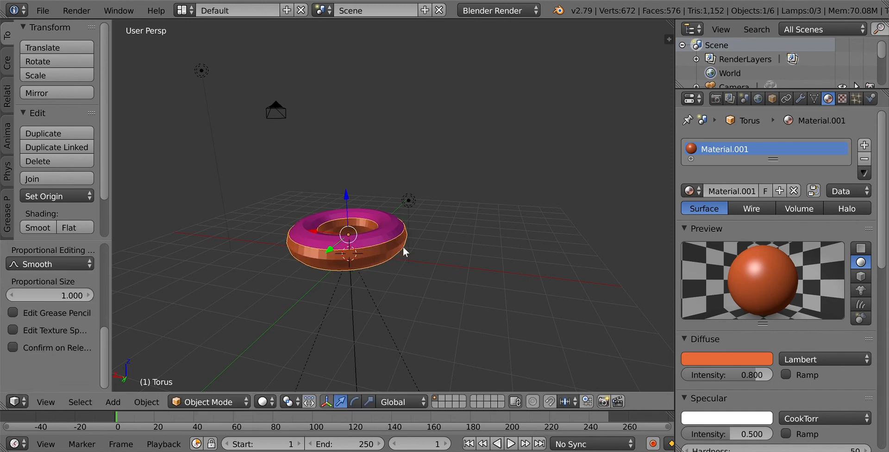
Duplicate the point lamp near the donut's right rear edge and place the copy above the donut's left side.
right_click(408, 202)
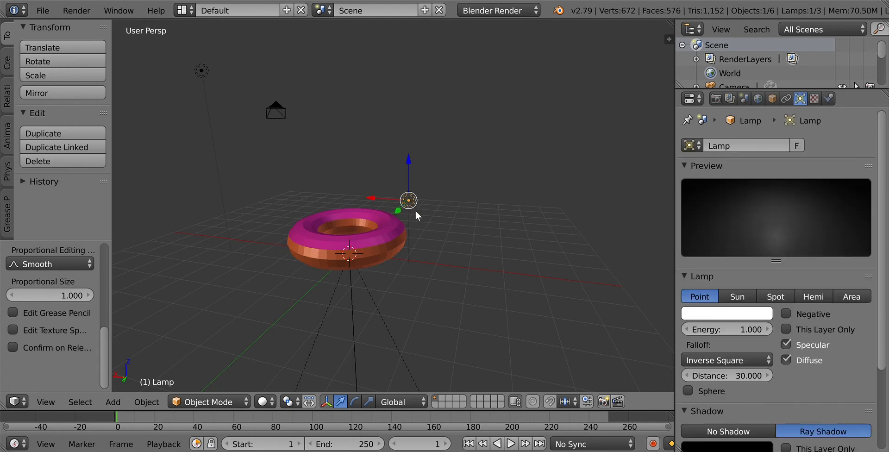
key("ctrl+c")
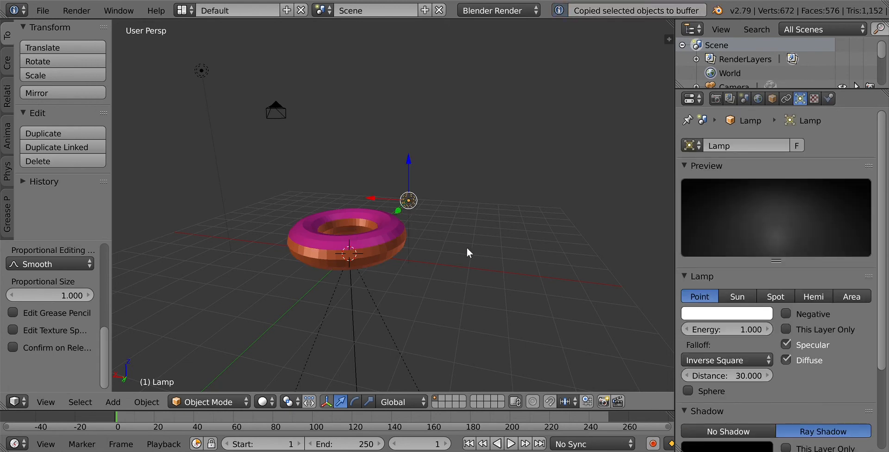
key("ctrl+v")
key("g")
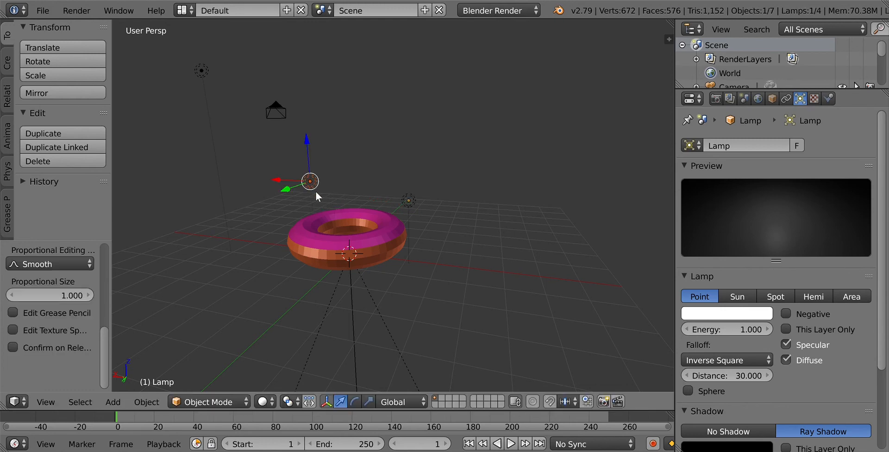
Duplicate the lamp above the donut's left side and move the copy about 1.36 units, between the two lamps near the donut.
key("ctrl+c")
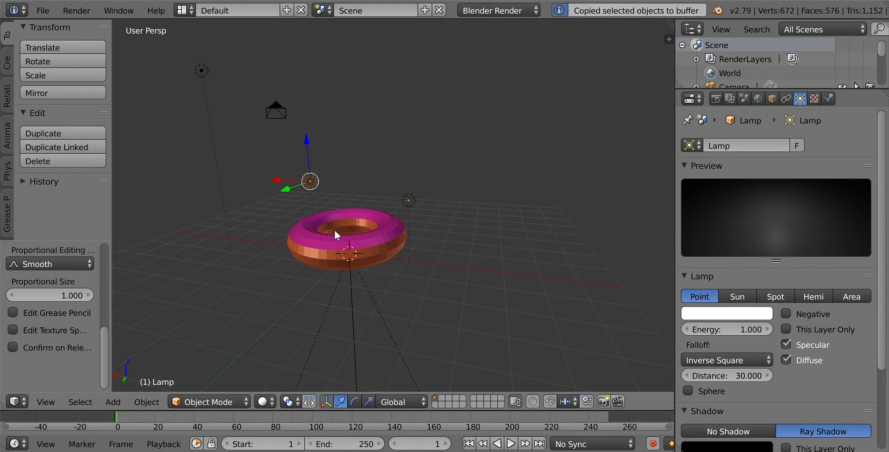
key("ctrl+v")
key("g")
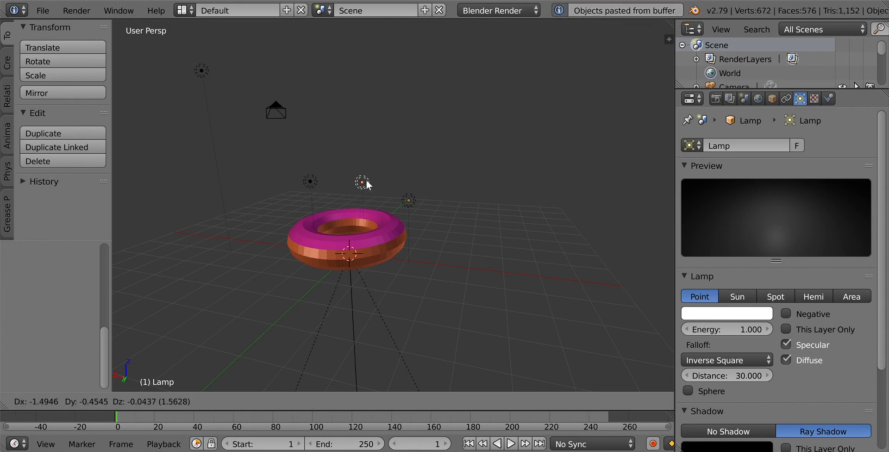
key("ctrl")
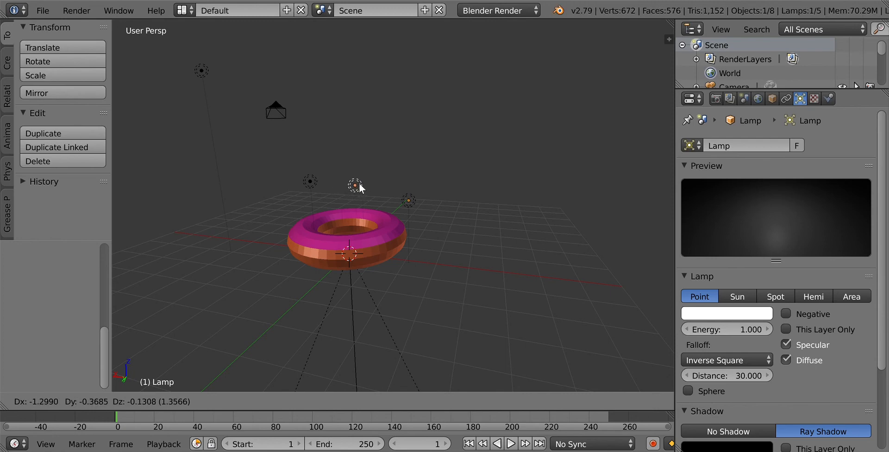
left_click(359, 183)
Duplicate the middle lamp above the donut and place the copy high up, off to the donut's right.
key("ctrl+c")
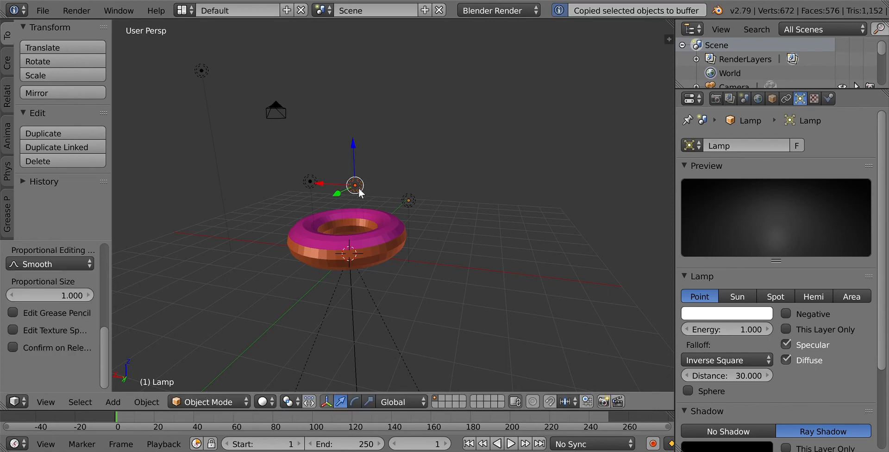
key("ctrl+v")
key("g")
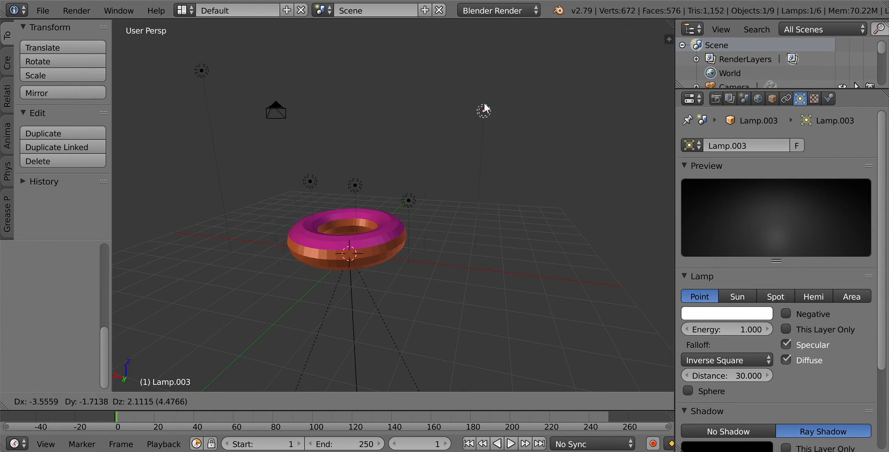
left_click(475, 60)
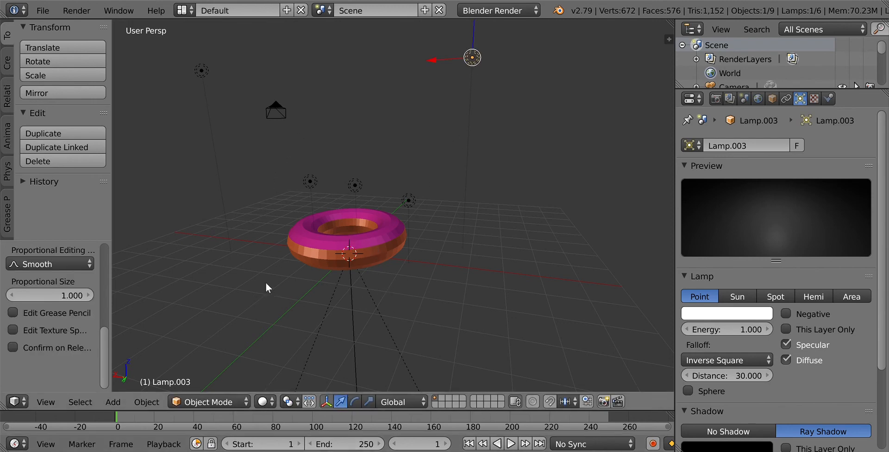
Check the donut's new lighting in Rendered viewport shading and switch the viewport back to Solid.
left_click(262, 401)
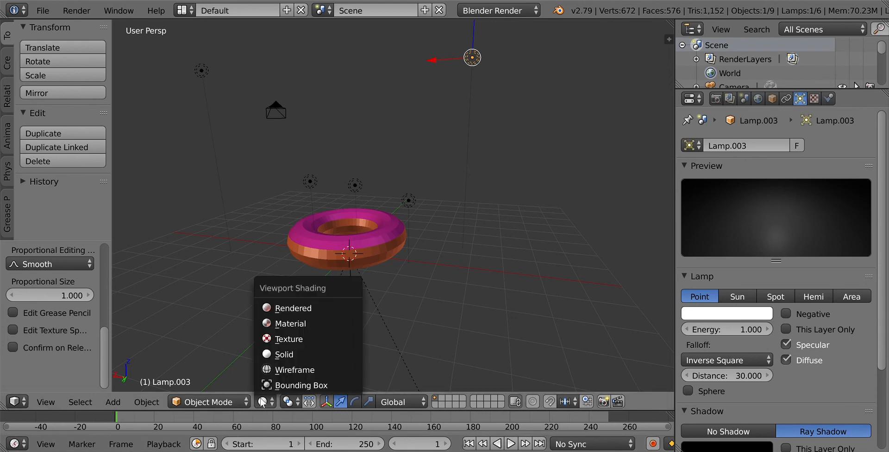
left_click(298, 307)
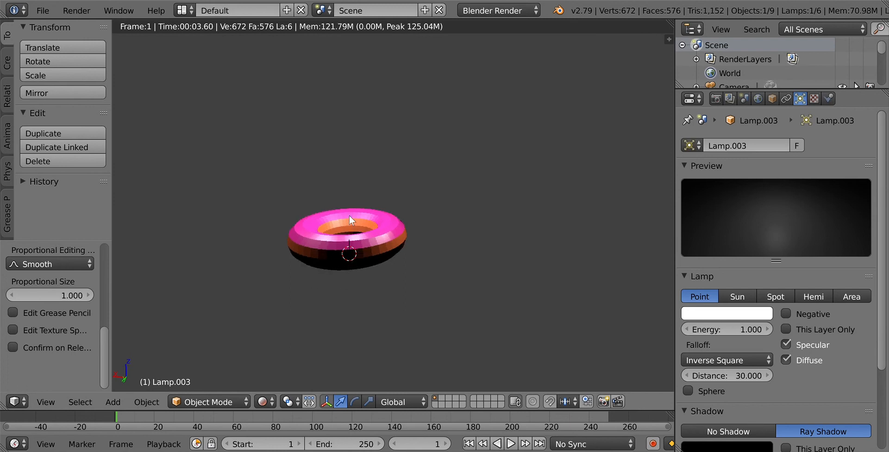
left_click(246, 401)
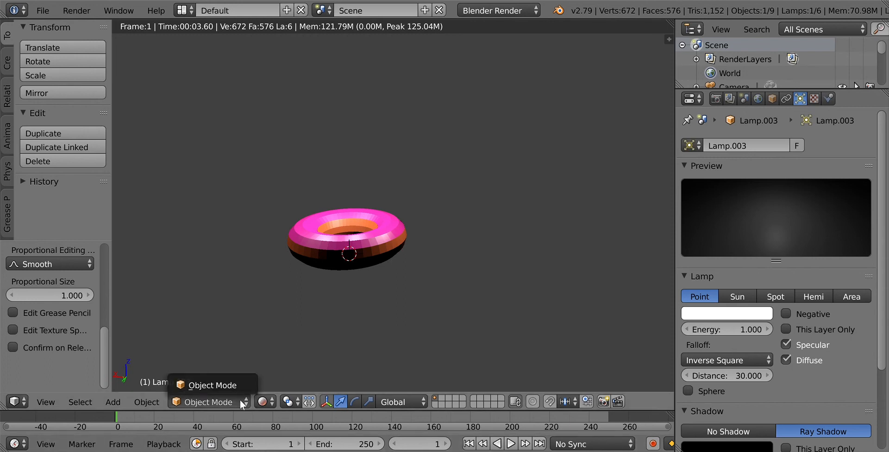
left_click(232, 386)
left_click(274, 401)
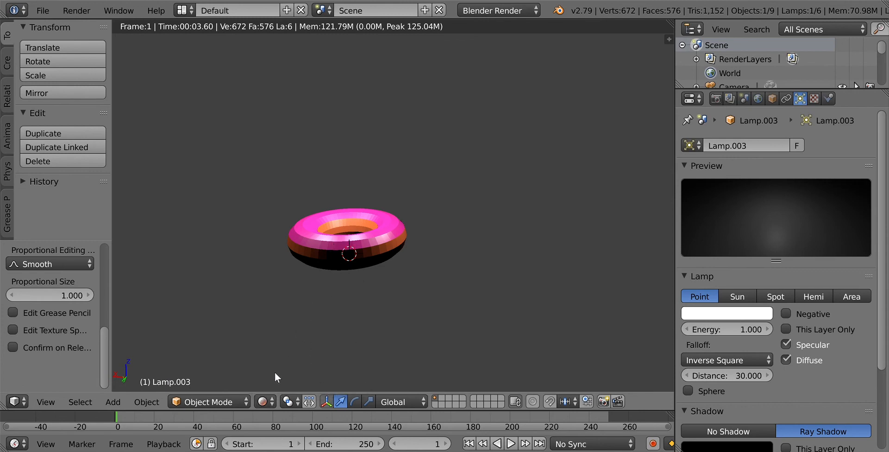
left_click(265, 401)
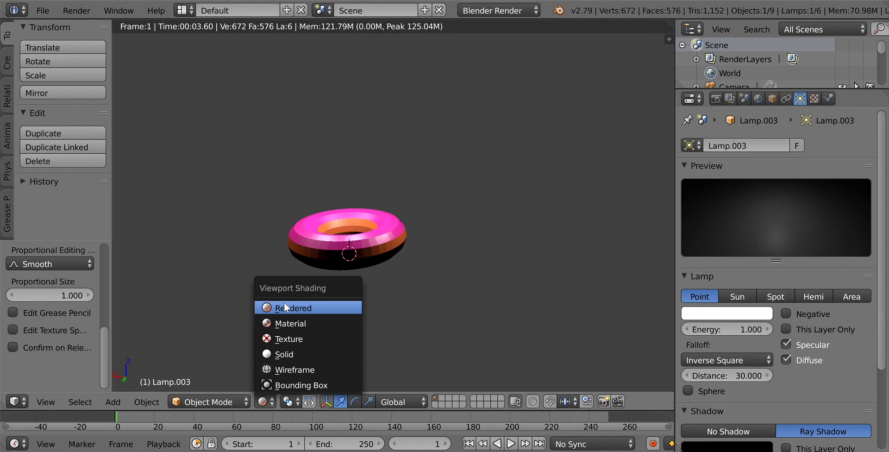
left_click(280, 355)
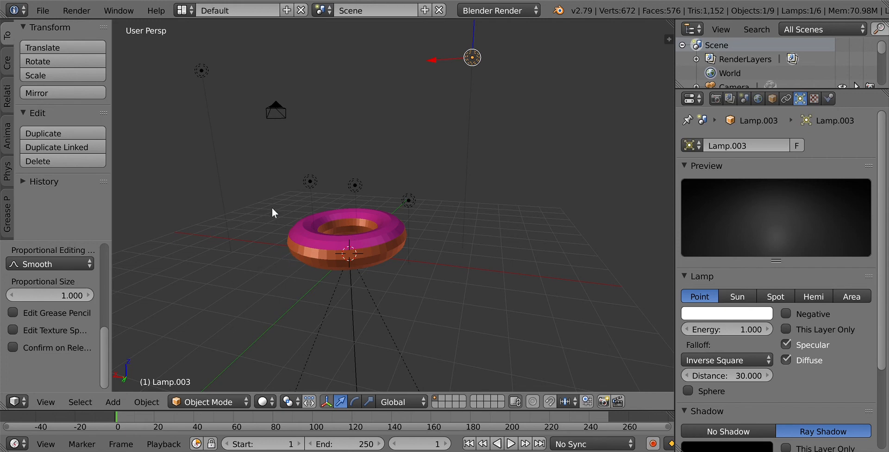
Duplicate the lamp above the donut's left side and place the copy low beside the donut's left front edge.
right_click(309, 184)
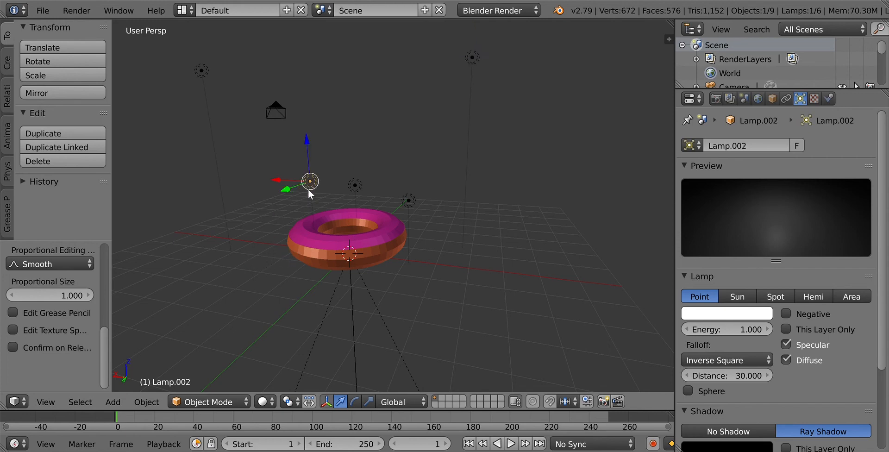
key("ctrl+c")
key("ctrl+v")
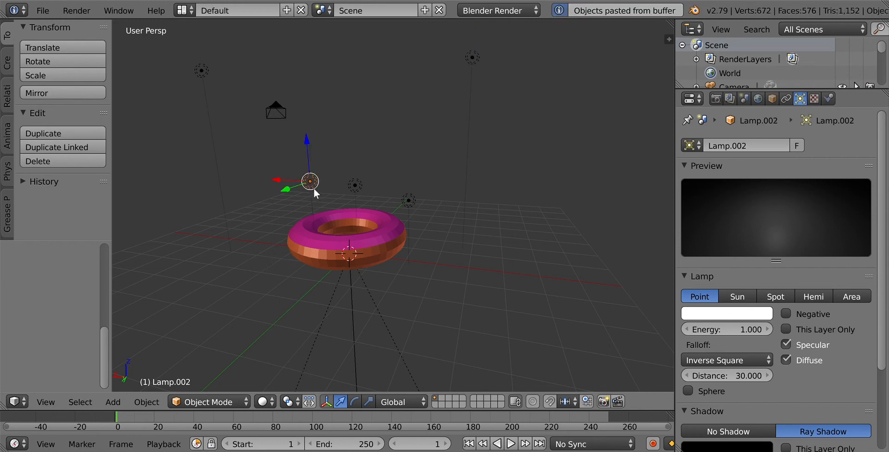
key("g")
key("y")
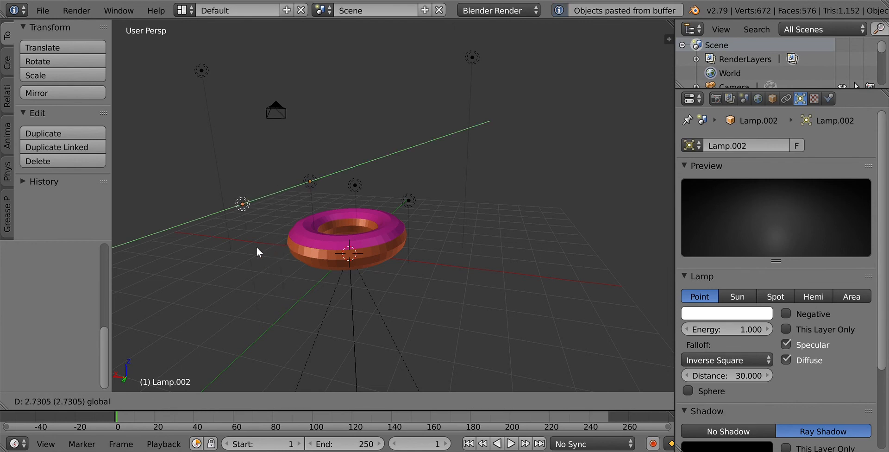
left_click(252, 239)
key("shift+d")
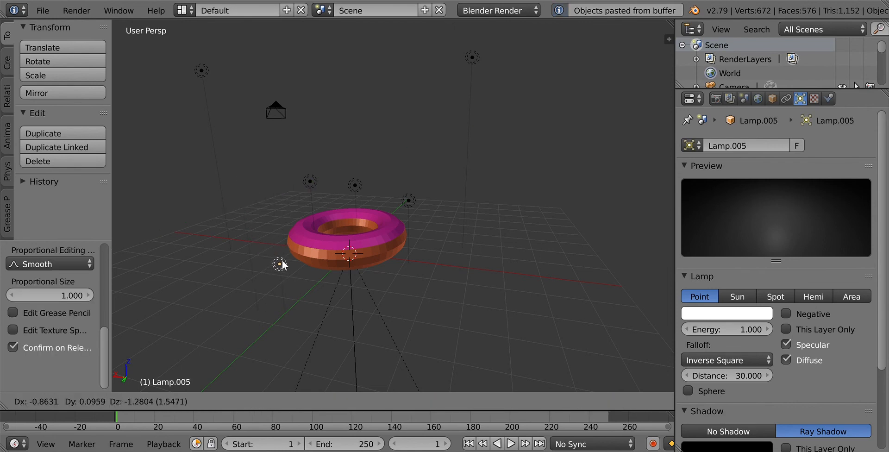
left_click(282, 254)
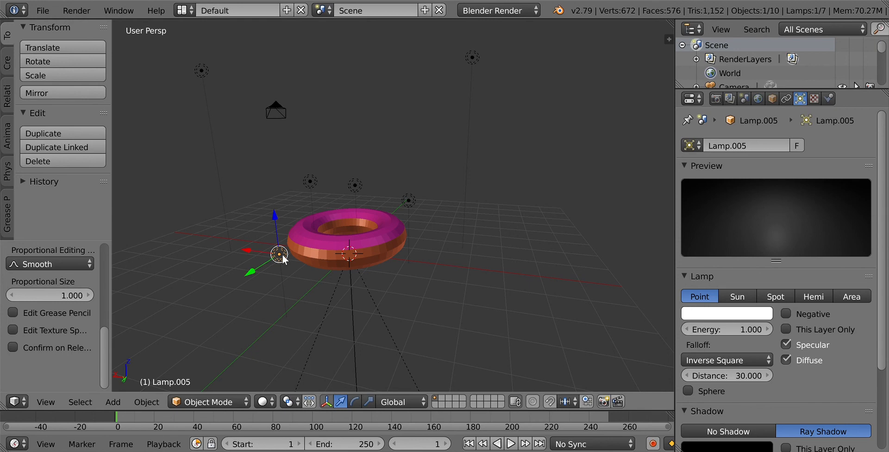
Copy the lamp at the donut's left front edge and place the copy at its right front edge.
key("ctrl+c")
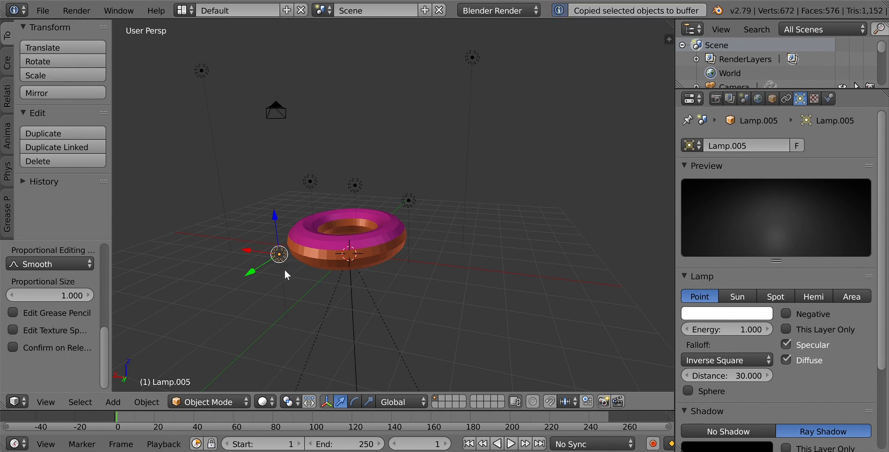
key("ctrl+v")
key("g")
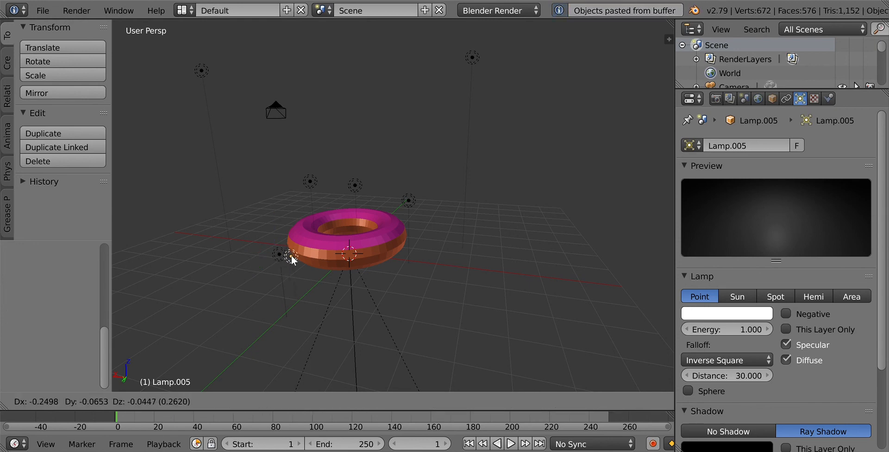
left_click(391, 254)
Duplicate the lamp at the donut's right front edge, place the copy at the front centre, and paste another copy of it in place.
key("ctrl+c")
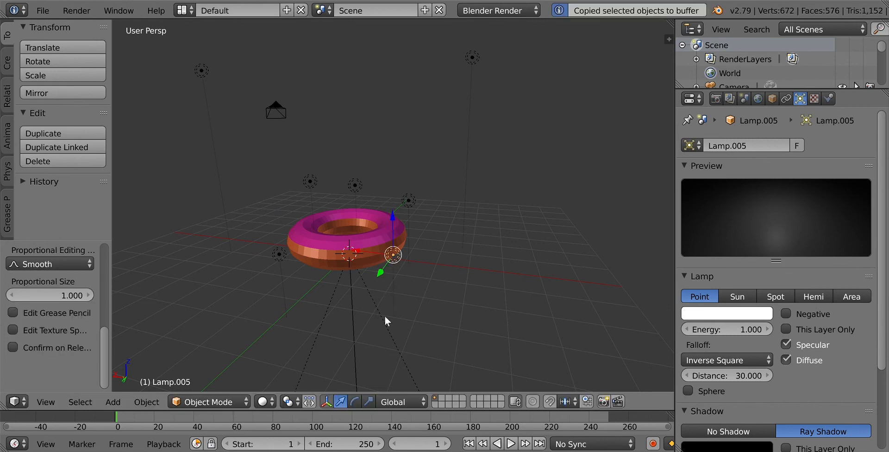
key("ctrl+v")
key("g")
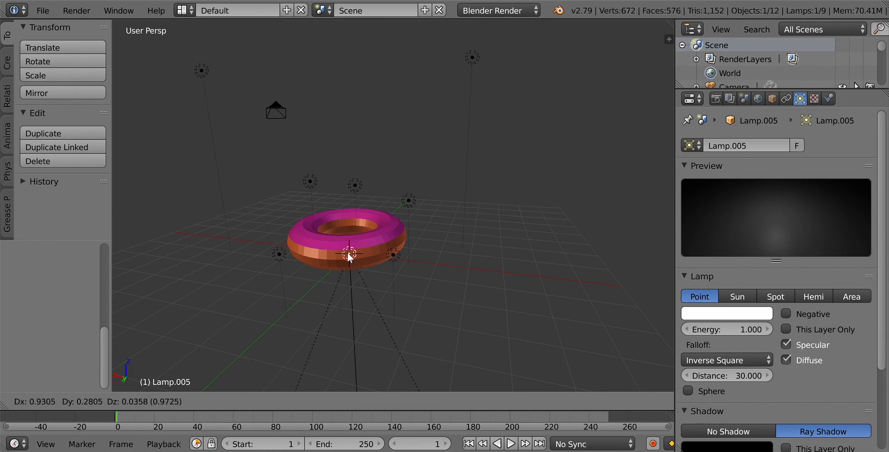
left_click(348, 256)
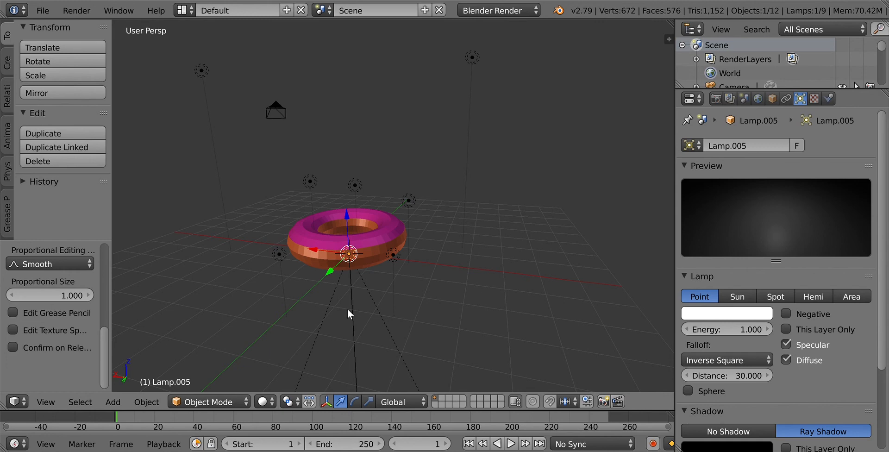
key("ctrl+c")
key("ctrl+v")
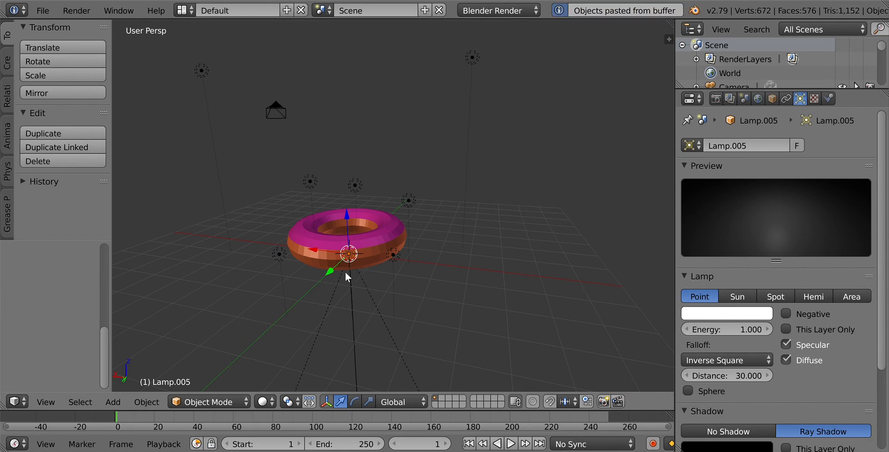
Nudge the orange base by about 0.03 units and shift the pink icing slightly.
key("g")
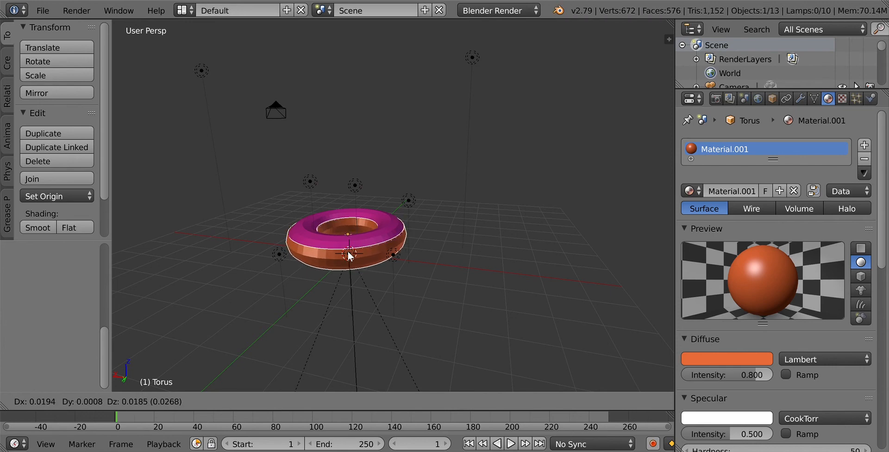
left_click(349, 257)
right_click(362, 248)
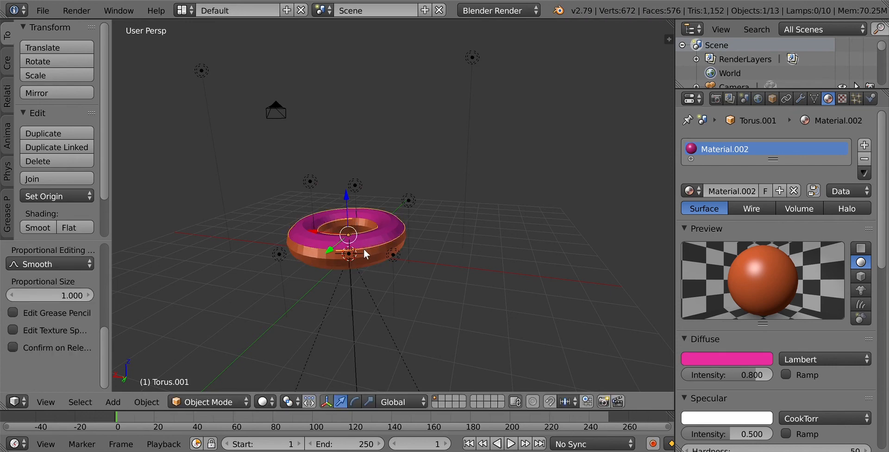
key("g")
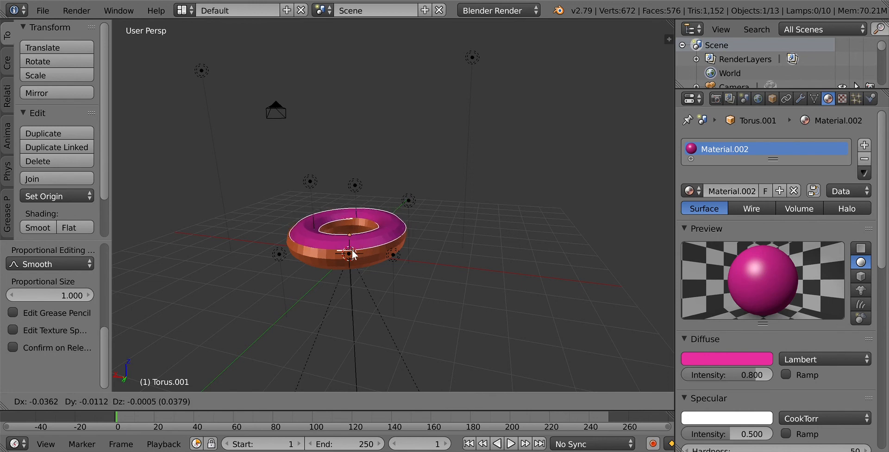
left_click(350, 254)
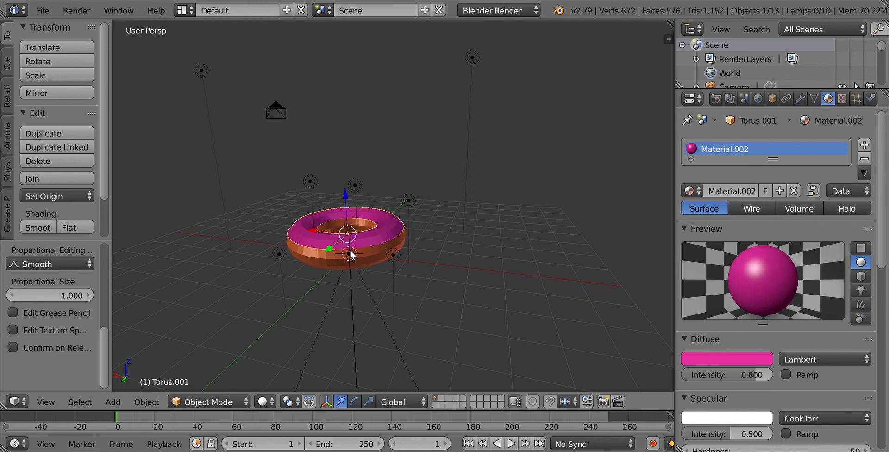
Move the spot lamp about 6.08 units away from the donut's front, out to its left.
right_click(364, 285)
key("g")
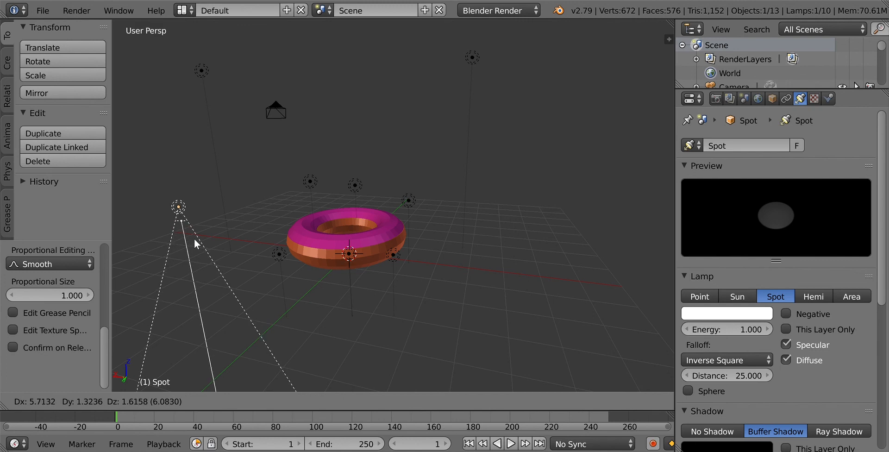
left_click(195, 240)
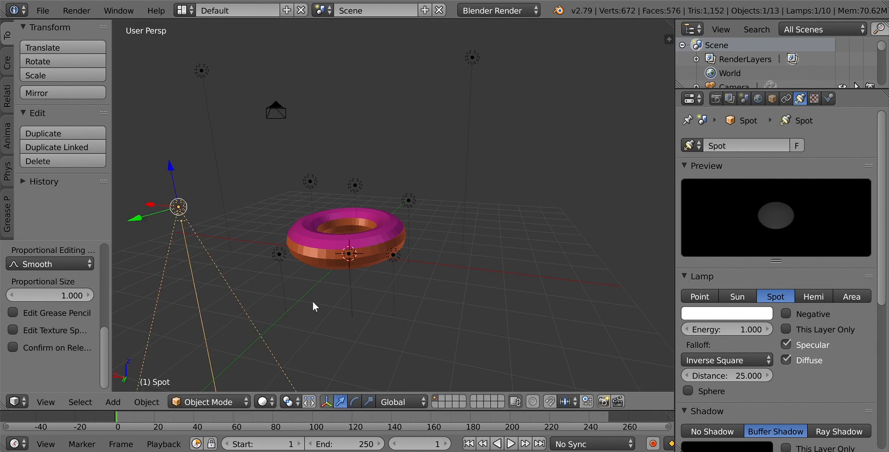
Shift the orange donut base very slightly.
right_click(348, 259)
key("g")
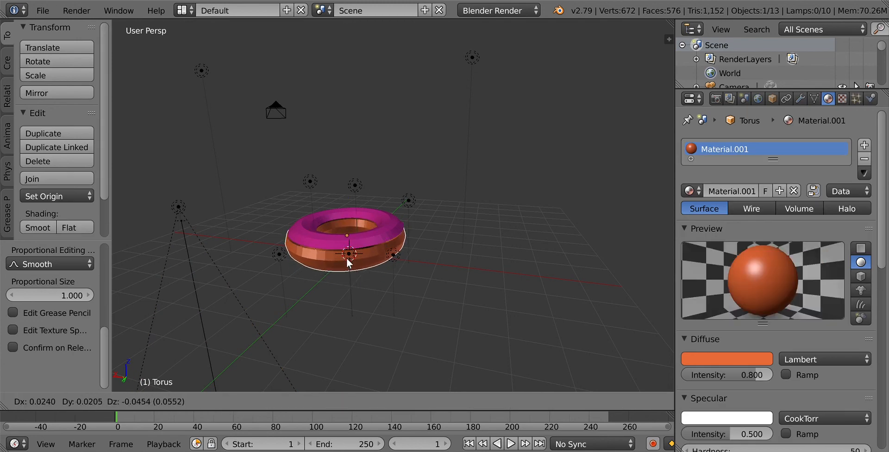
left_click(346, 256)
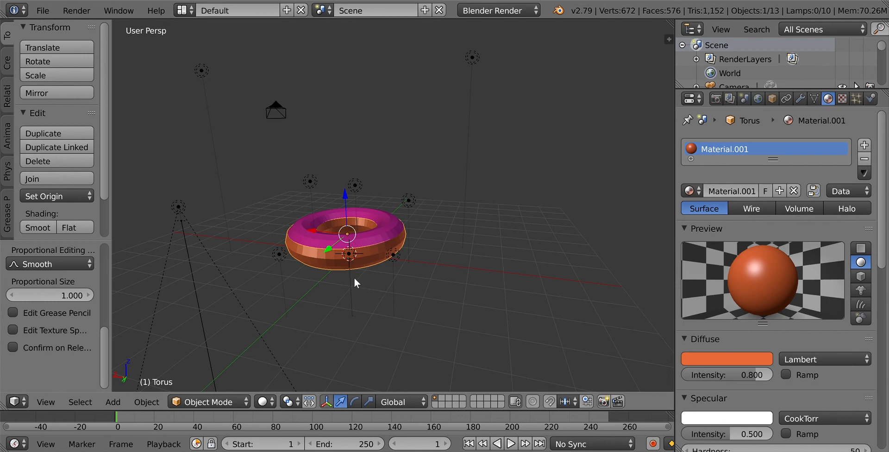
Duplicate the lamp at the donut's right front edge in place and nudge the orange base about 0.03 units.
right_click(391, 259)
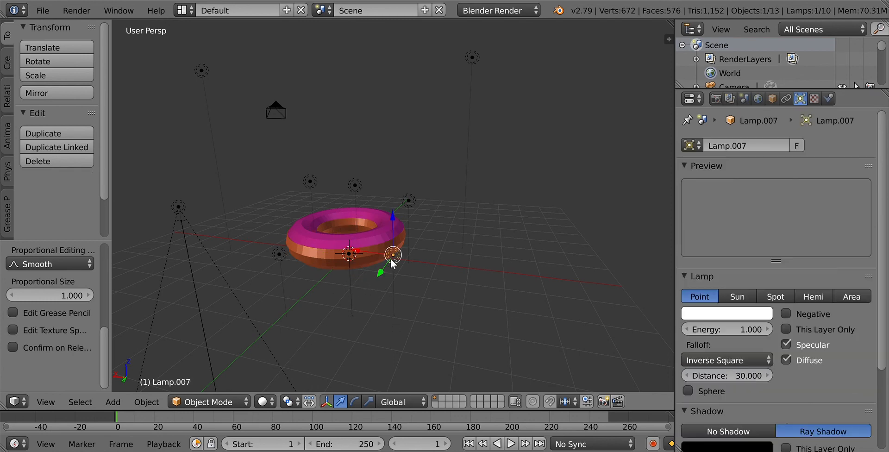
key("ctrl+c")
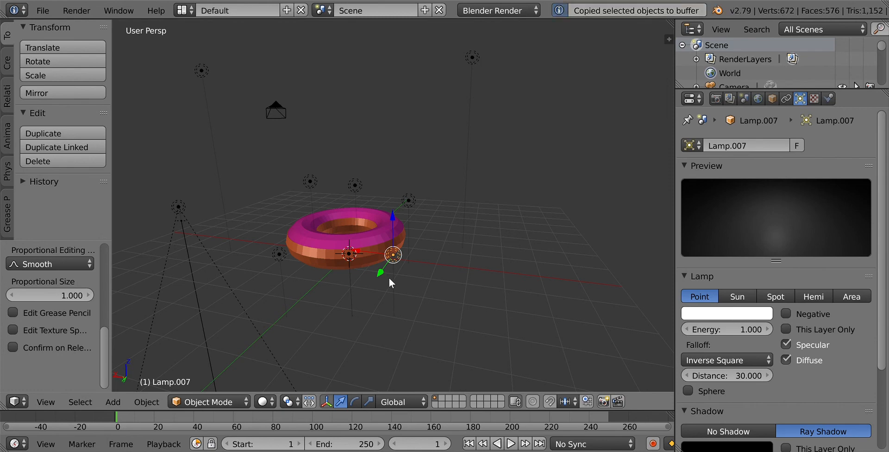
key("ctrl+v")
key("g")
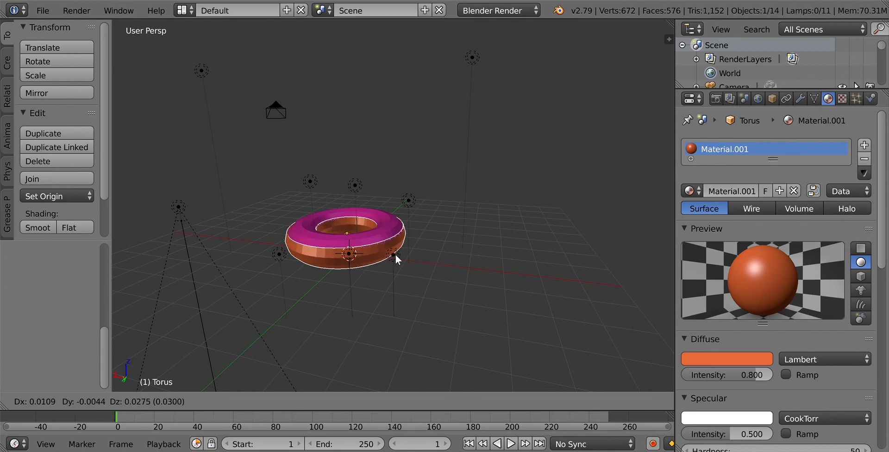
left_click(395, 254)
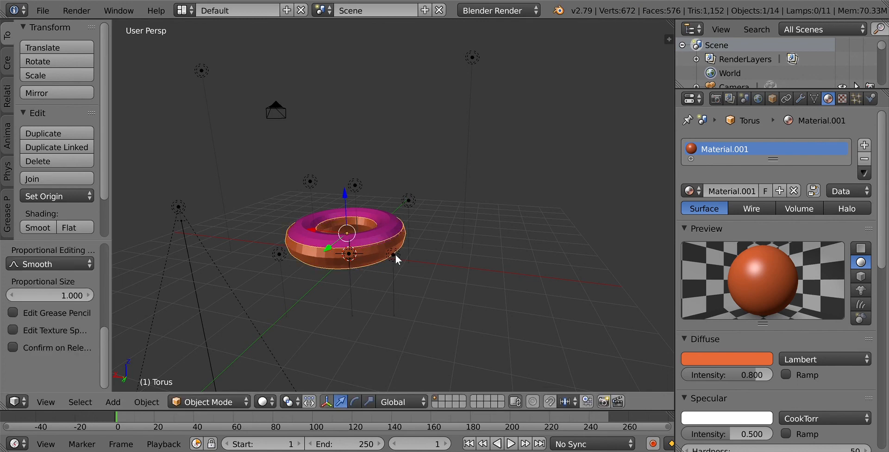
Duplicate the high lamp at the far left and move the copy about 4.1 units, high above the donut.
right_click(202, 70)
key("ctrl+c")
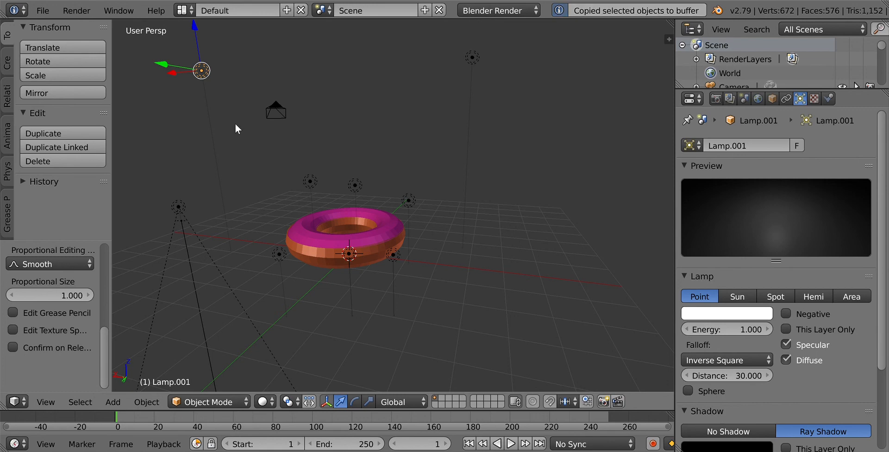
key("ctrl+v")
key("g")
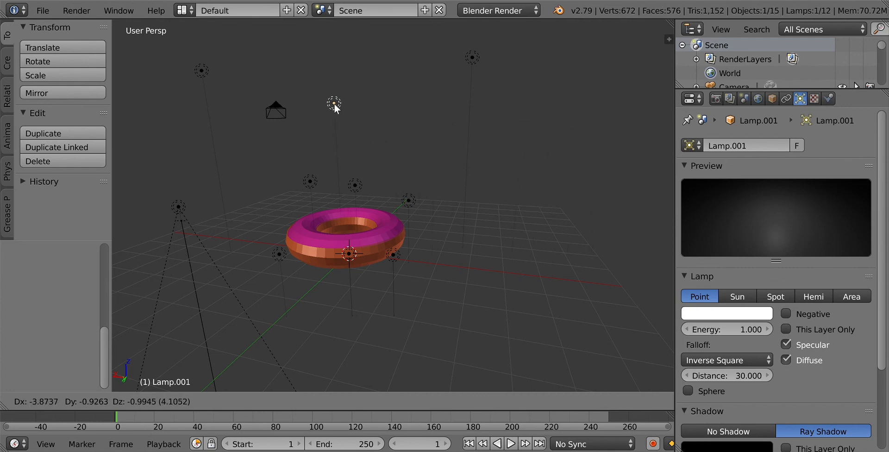
left_click(334, 106)
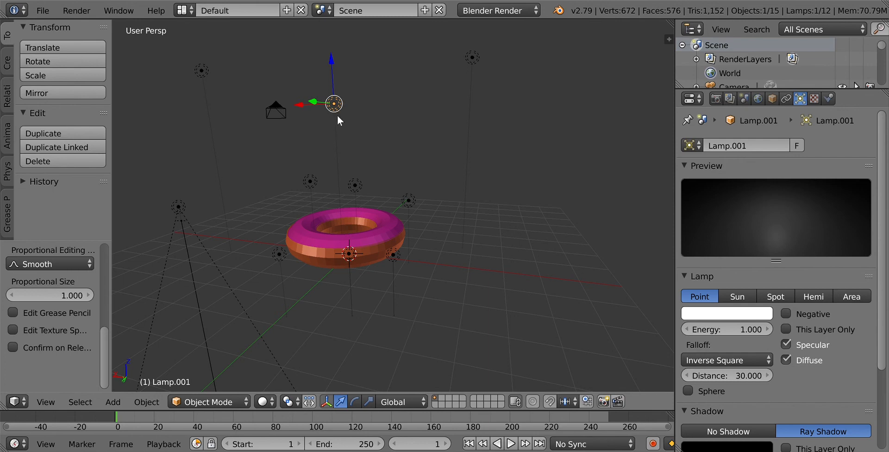
Duplicate the lamp high above the donut and move the copy about 3.38 units, down to the donut's upper left.
key("ctrl+c")
key("ctrl+v")
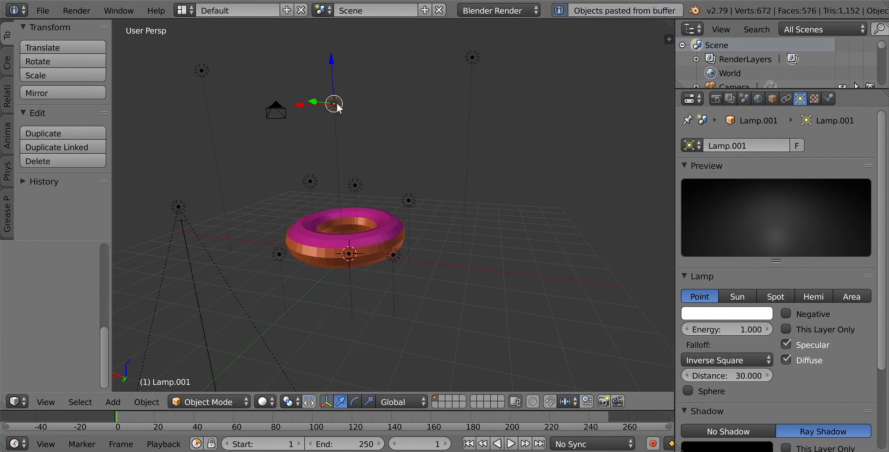
key("g")
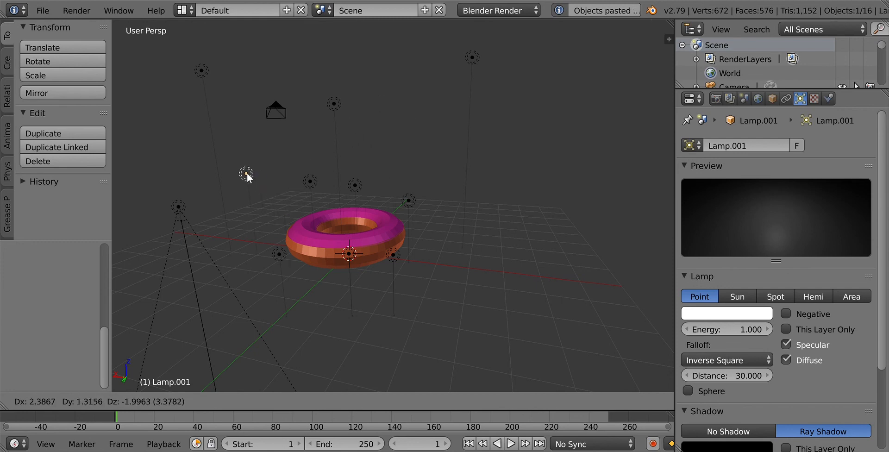
left_click(246, 173)
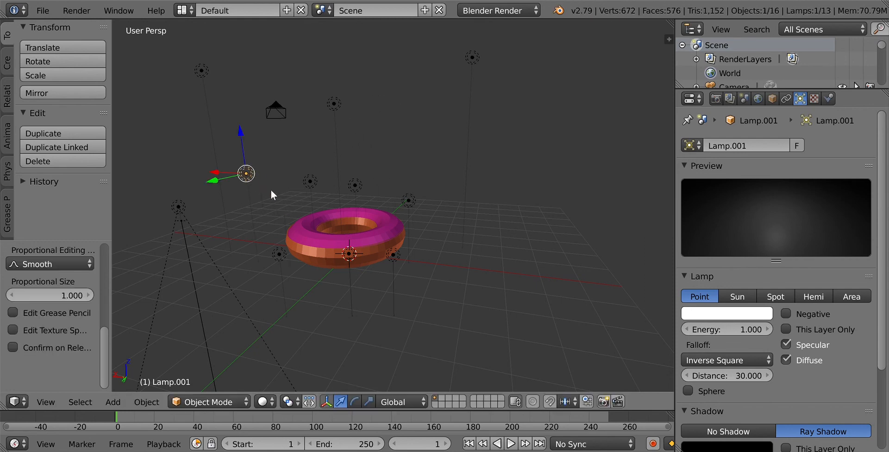
Check the donut's lighting in Rendered viewport shading and return the viewport to Solid.
left_click(265, 401)
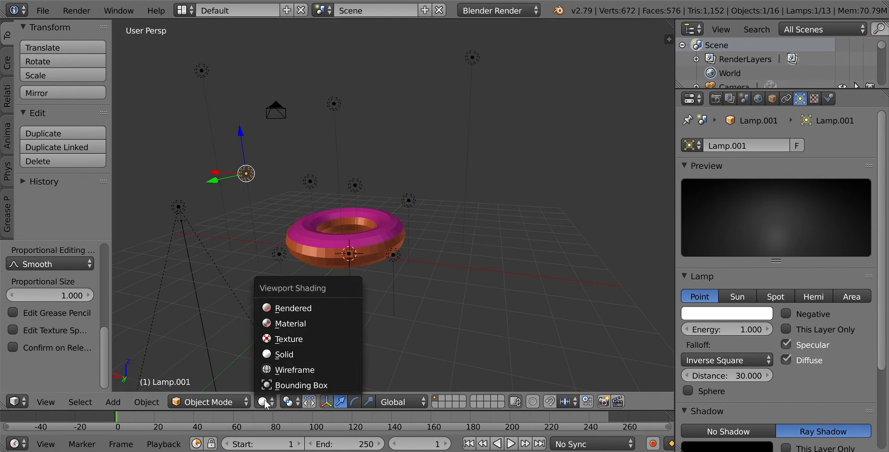
left_click(287, 308)
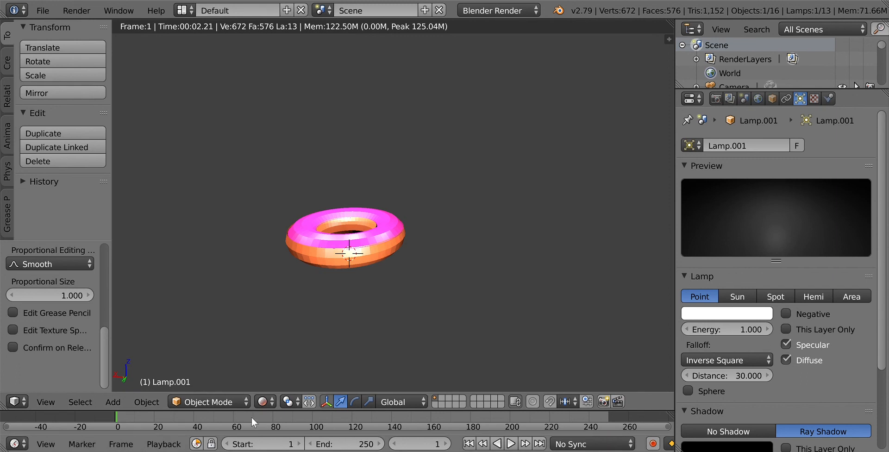
left_click(264, 402)
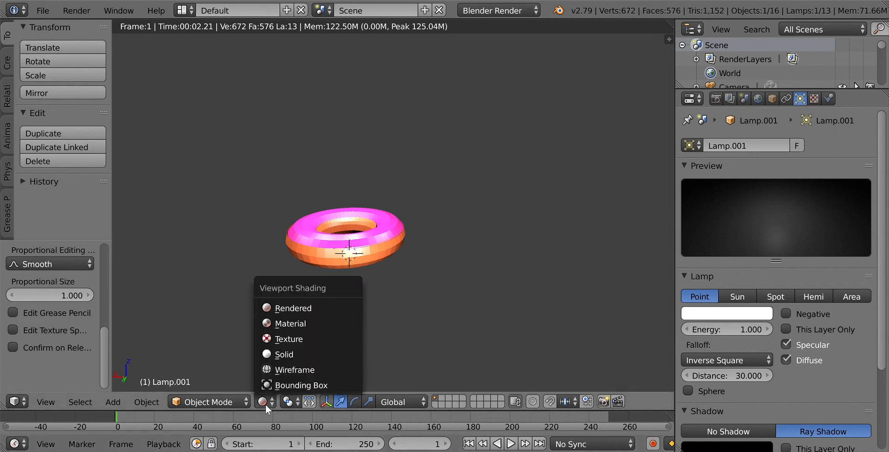
left_click(287, 309)
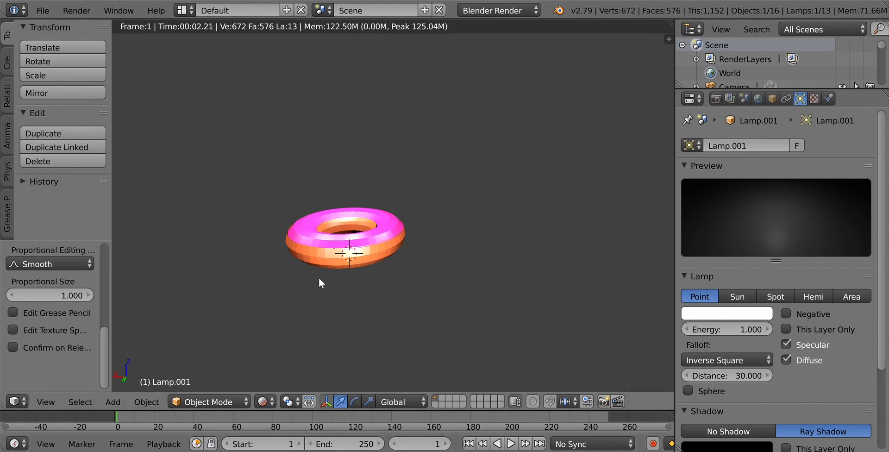
left_click(273, 402)
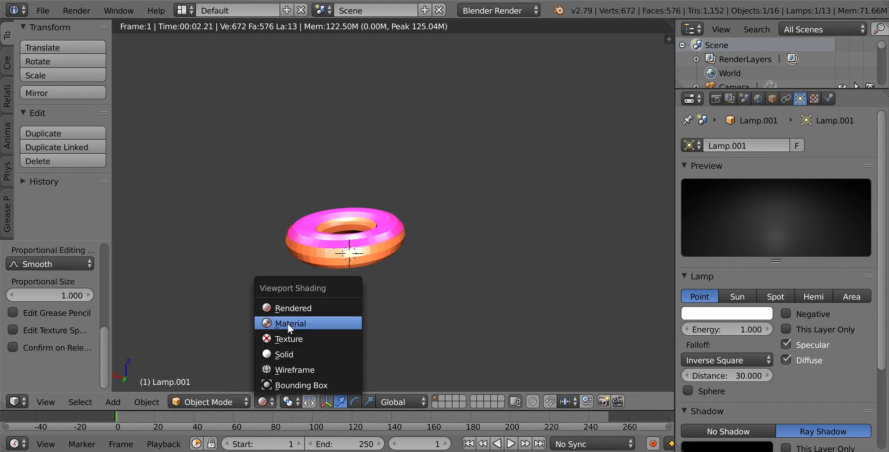
left_click(296, 353)
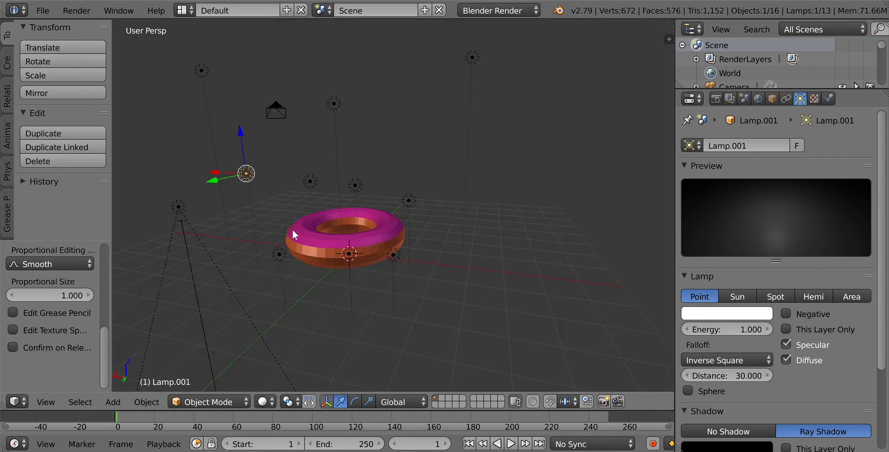
Delete one of the two overlapping lamps at the donut's front centre and select the other one.
right_click(346, 254)
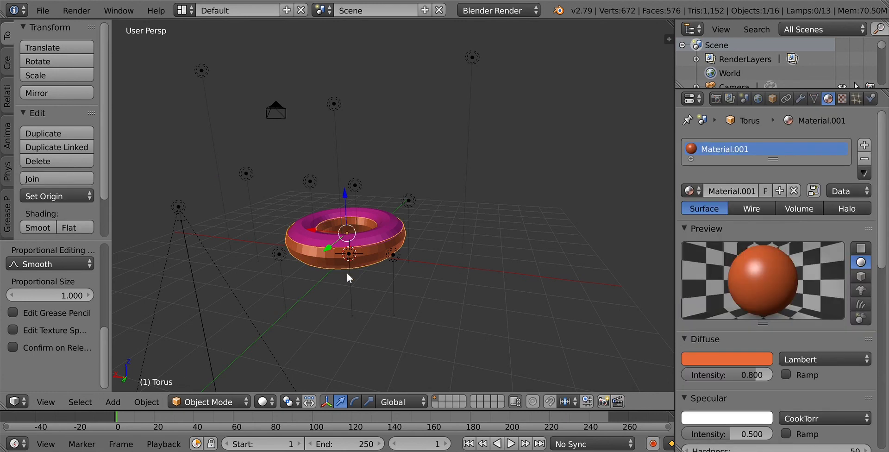
right_click(349, 274)
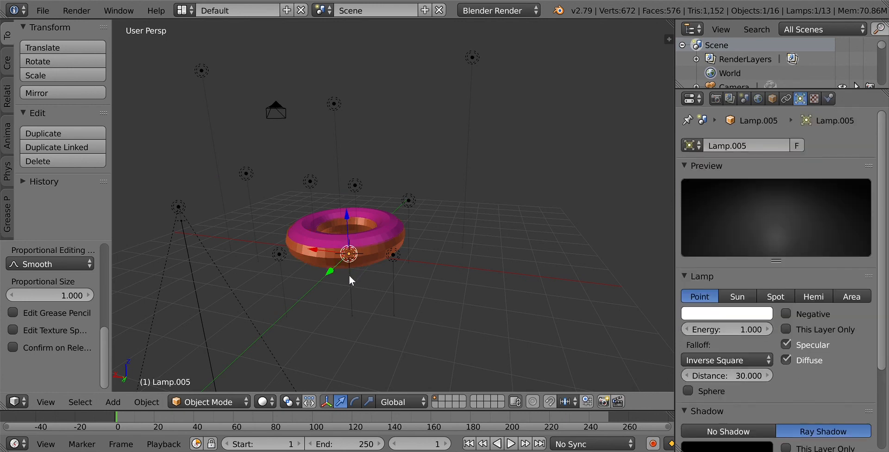
key("x")
left_click(348, 279)
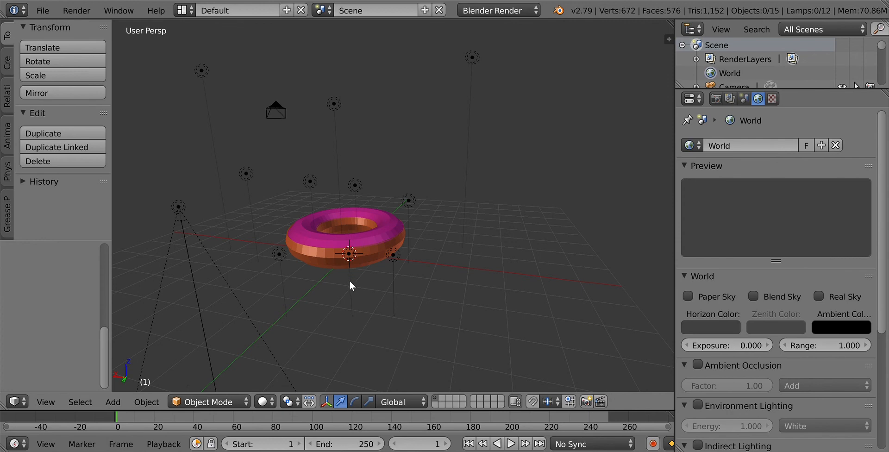
right_click(349, 279)
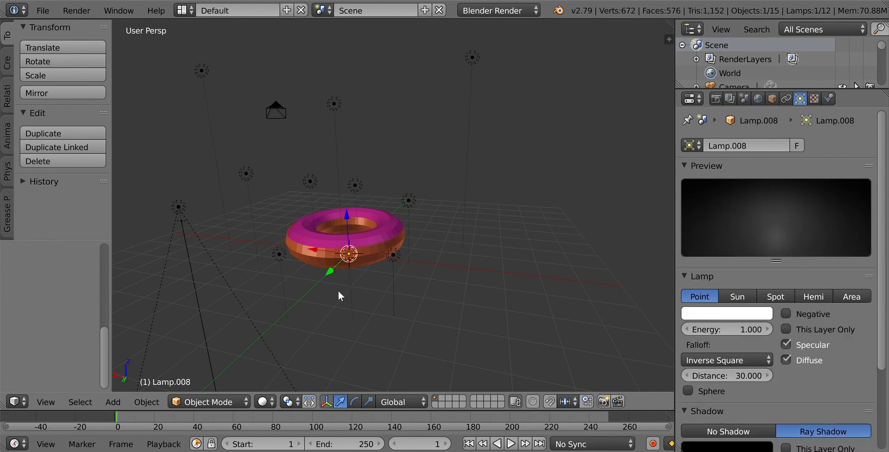